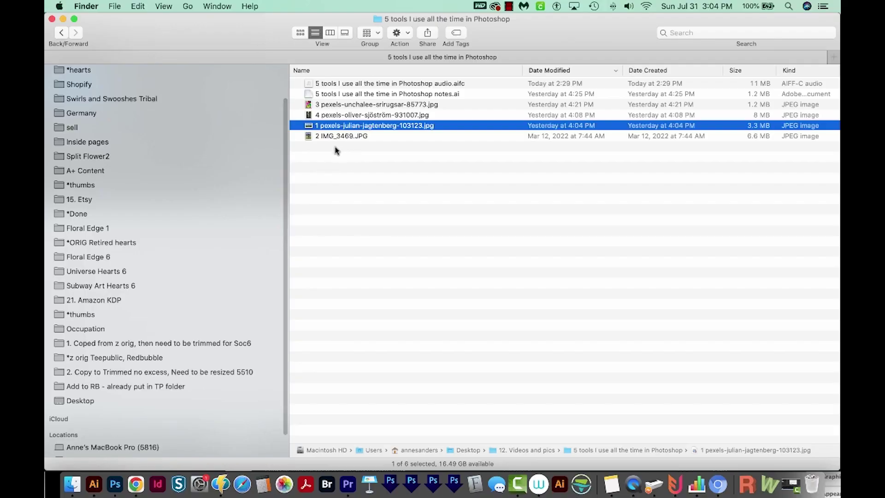
Open the JPEG starting with "1 pexels" in Photoshop and select the man automatically with Select Subject.
drag(311, 129, 115, 487)
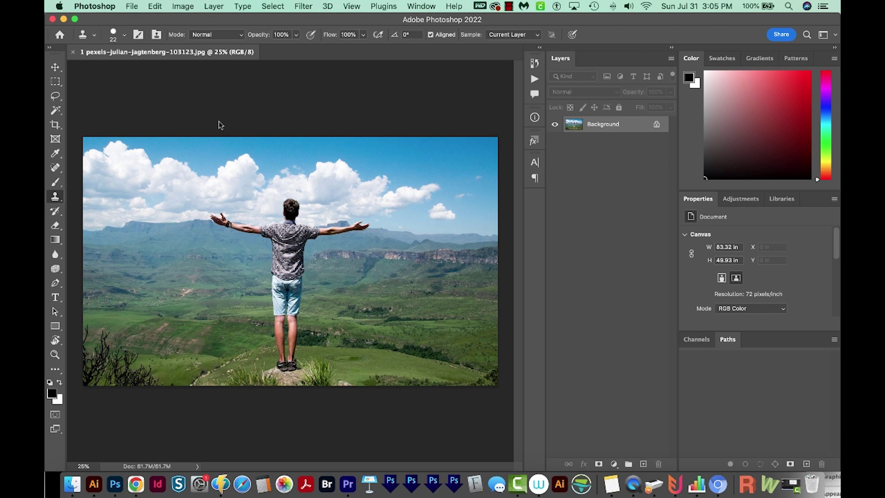
key(w)
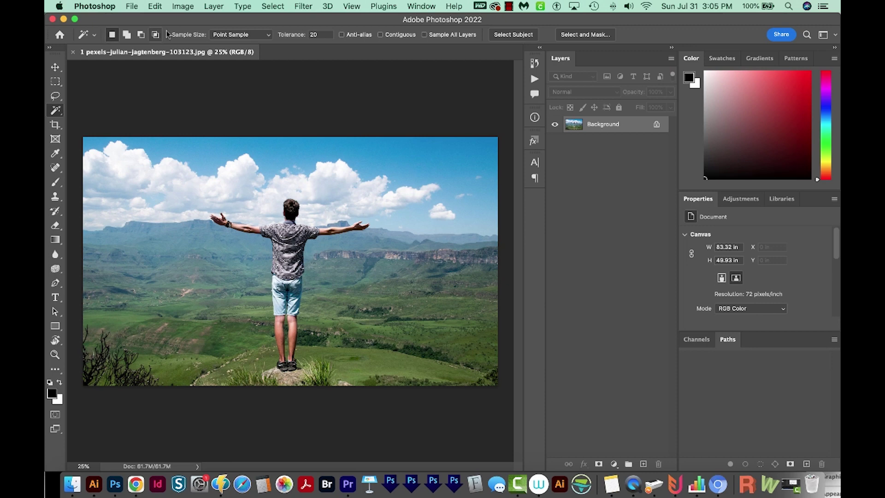
click(517, 36)
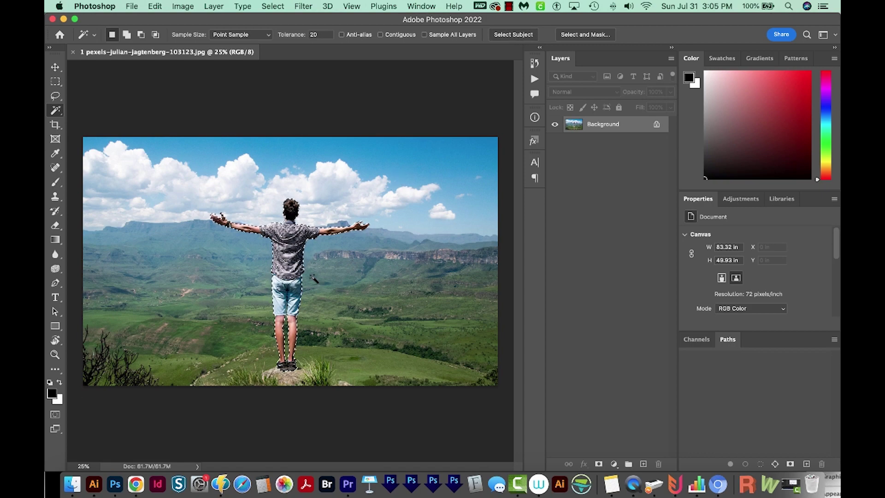
Copy the selected man to a new layer and hide the Background layer.
key(z)
click(295, 252)
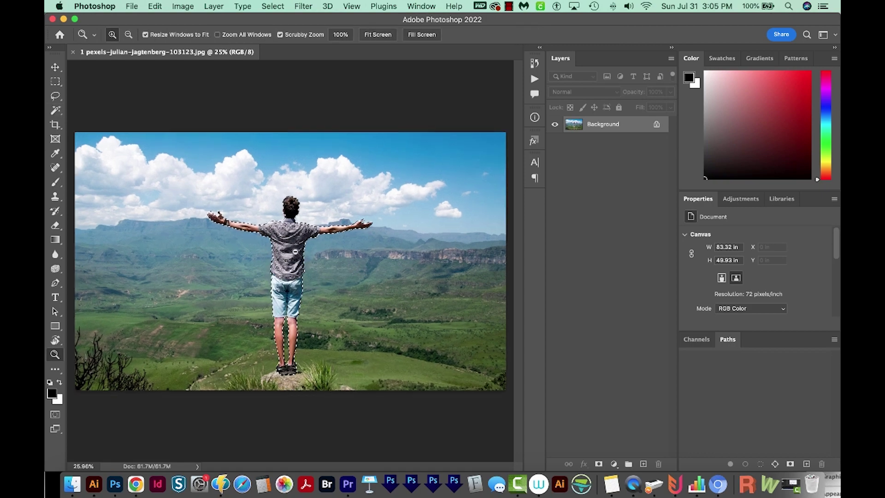
drag(295, 251, 323, 251)
drag(317, 335, 349, 304)
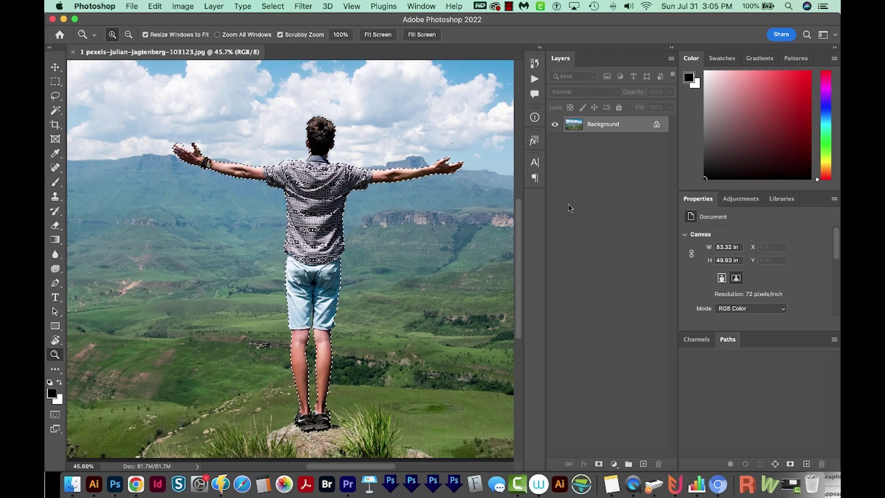
key(super+j)
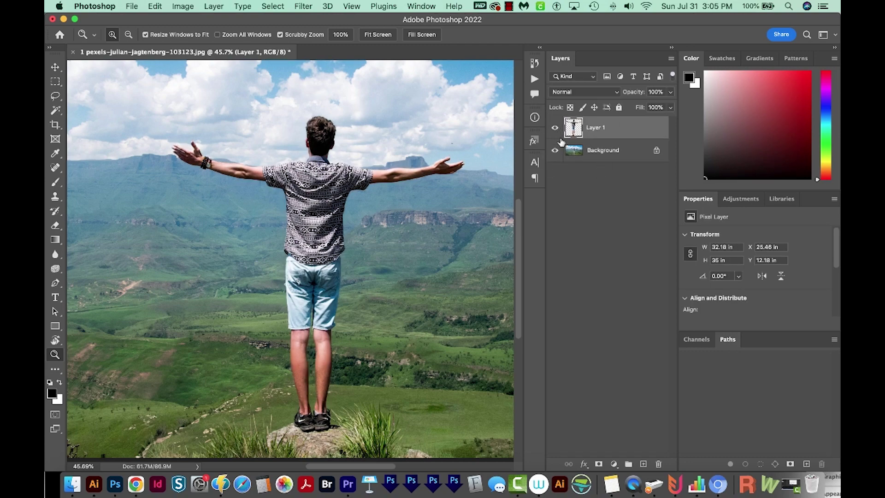
click(556, 152)
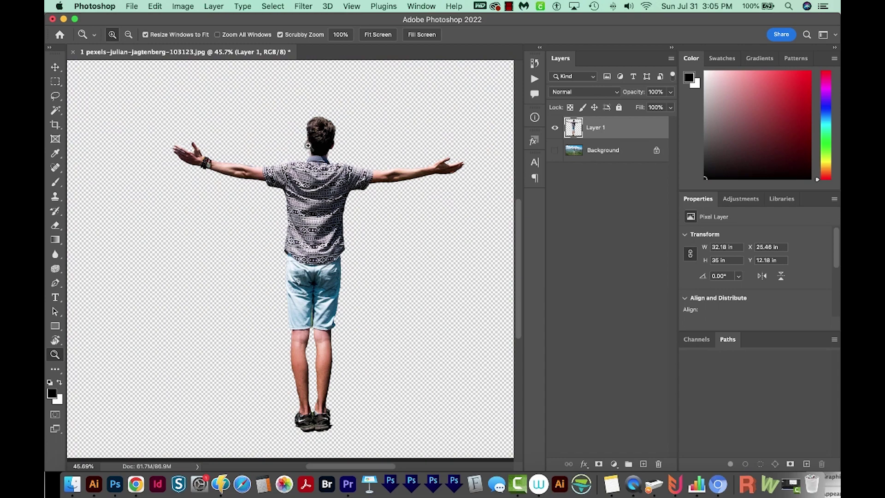
Check the cutout's edges around the neck and left shoulder, and display only the Background layer for comparison.
drag(324, 140, 394, 121)
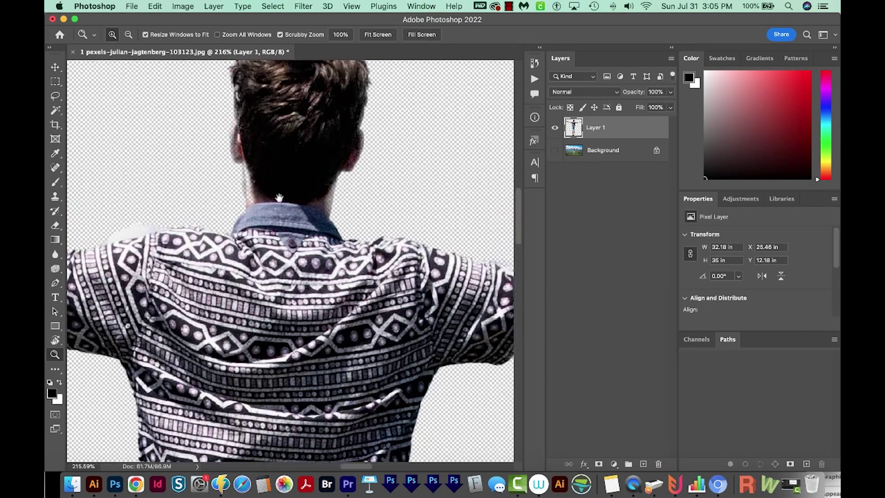
drag(279, 198, 394, 212)
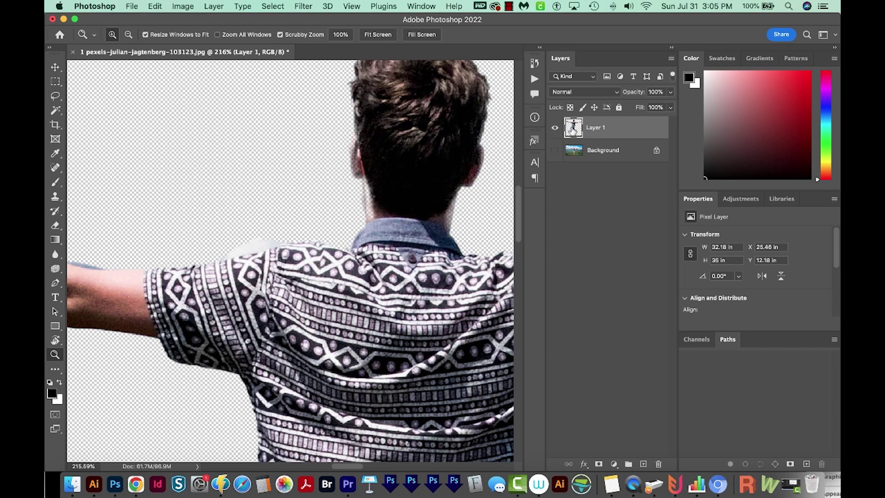
click(555, 151)
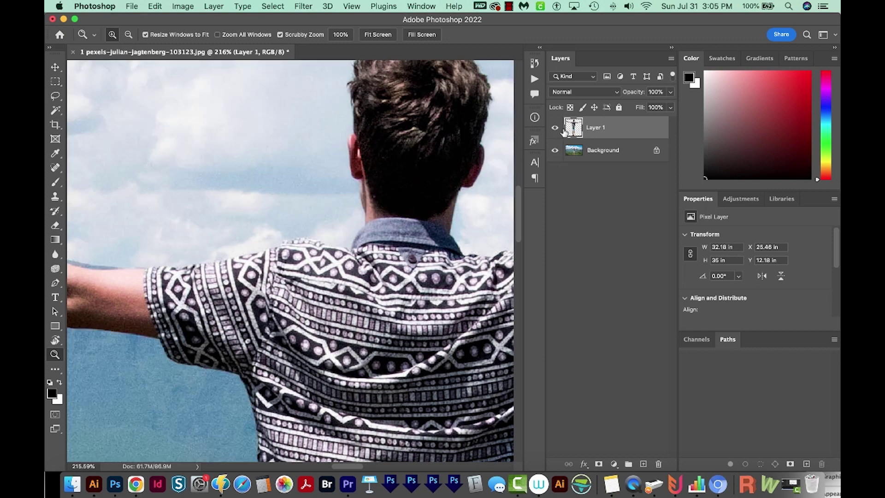
click(556, 131)
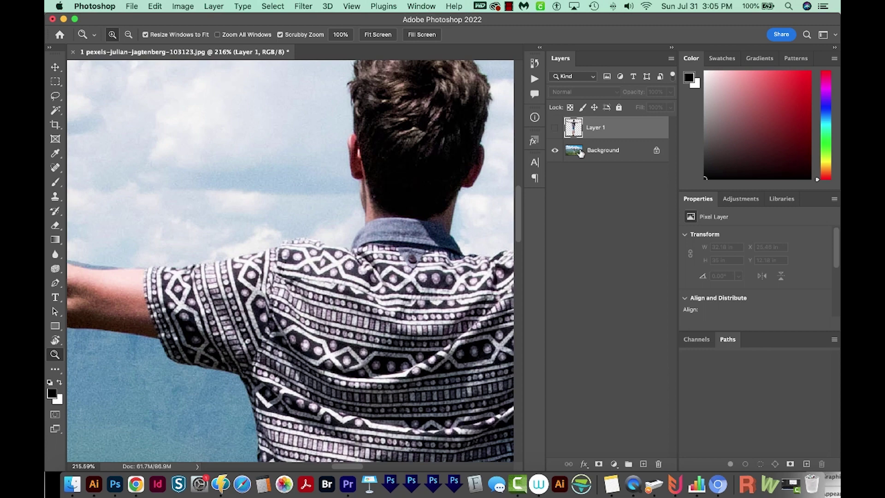
Reselect the man on the Background layer and display the selection as a Quick Mask.
click(599, 152)
key(w)
click(322, 195)
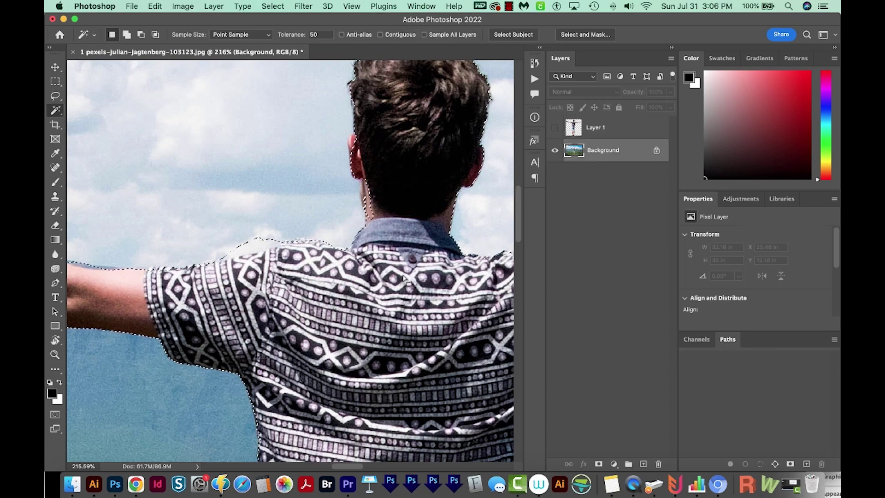
key(q)
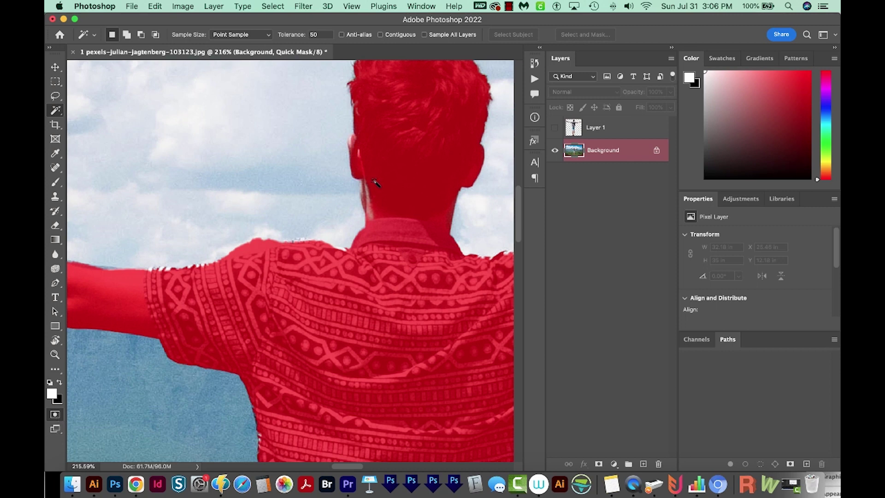
Brush the Quick Mask black over the missed edge of the neck and white over the excess above the left shoulder.
key(b)
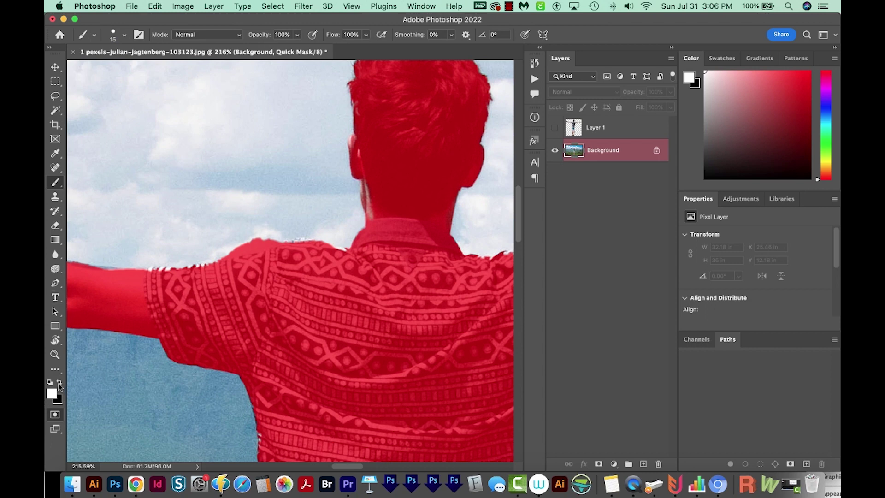
click(59, 383)
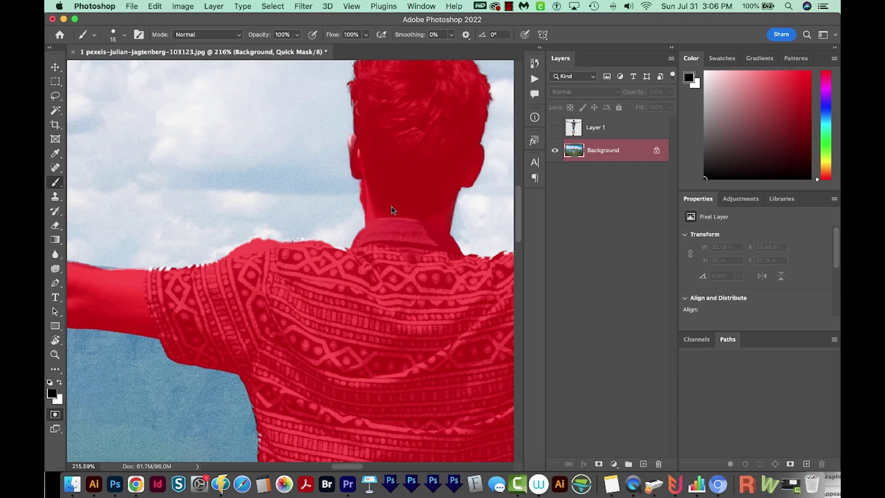
key(x)
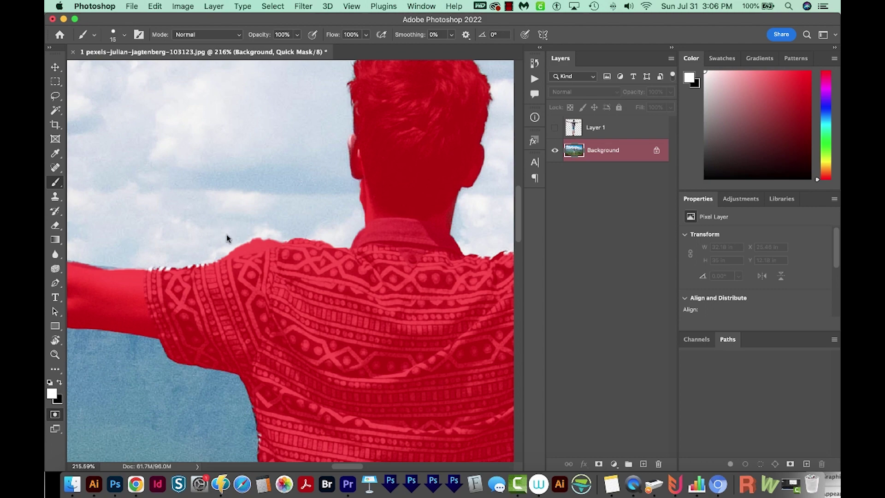
drag(216, 263, 256, 248)
Refine the Quick Mask around the man's left hand, filling the missed area beside the thumb in black, and return to the selection.
scroll(275, 243, left, 10)
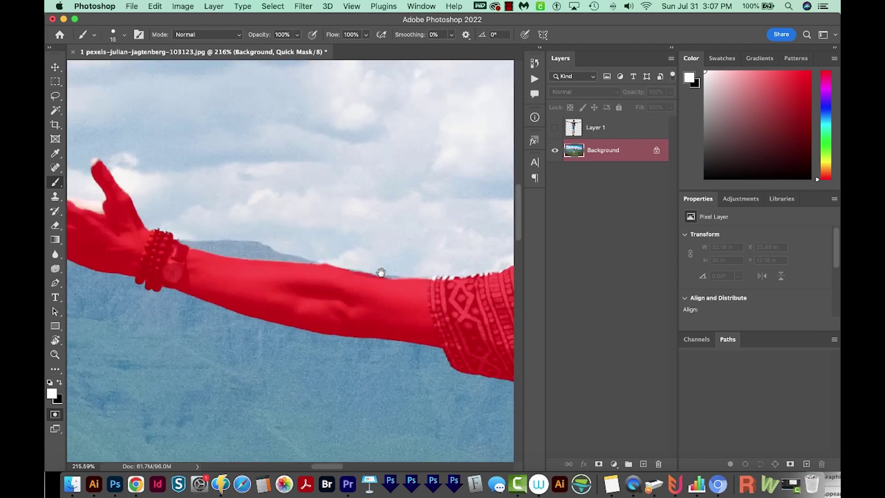
key(super+plus)
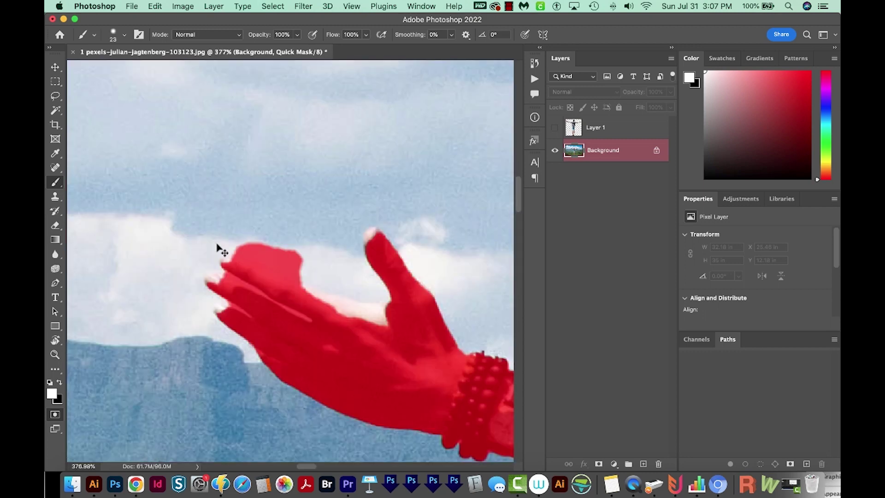
mouse_move(218, 246)
mouse_down()
mouse_move(254, 252)
mouse_move(322, 289)
mouse_move(296, 253)
mouse_move(267, 242)
mouse_up()
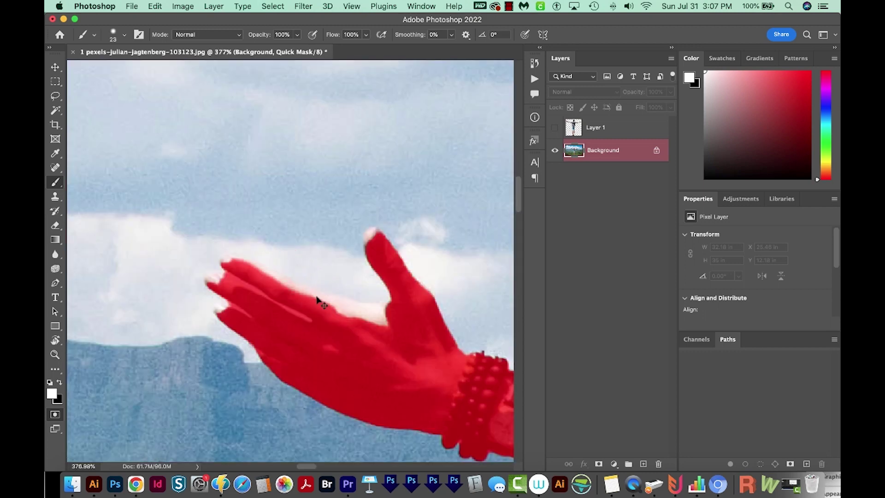
key(x)
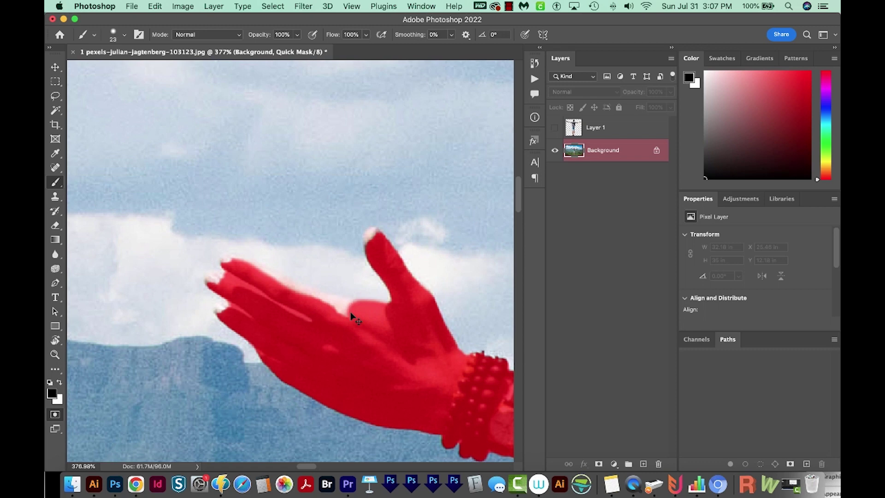
key(super+z)
key(super+z)
key(super+z)
drag(383, 247, 377, 249)
click(371, 234)
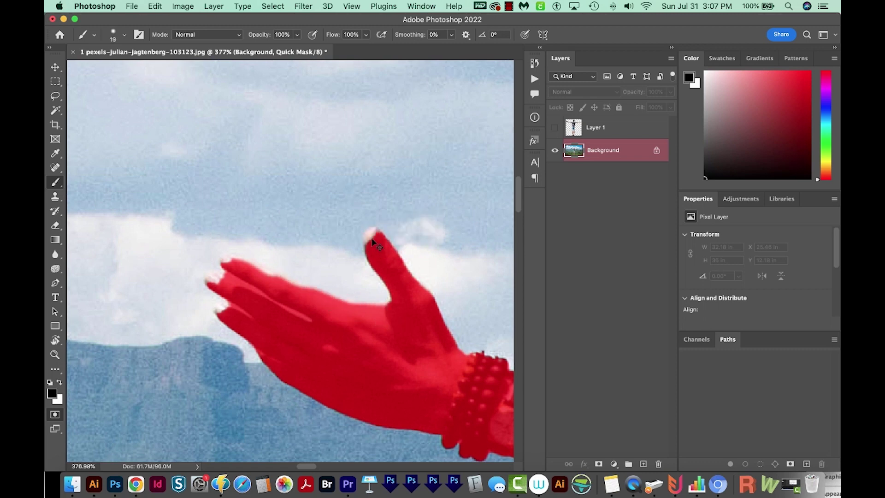
key(super+0)
key(q)
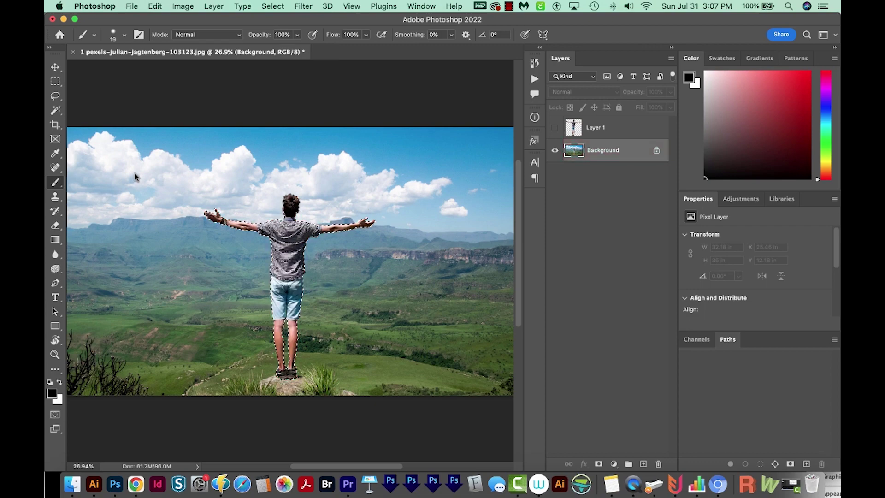
Reenter Quick Mask and paint black over the missed fingertip edges and thumb gap on the man's right hand.
super+click(270, 277)
drag(267, 274, 299, 285)
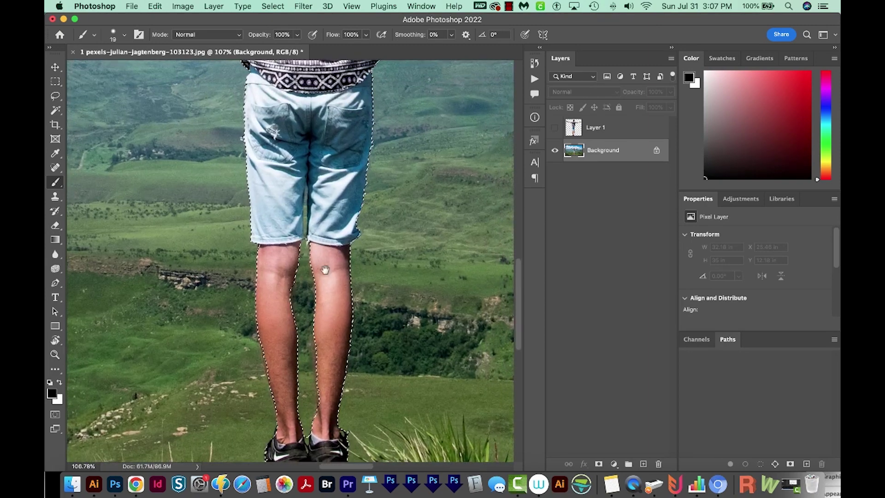
drag(350, 106, 262, 223)
super+click(457, 126)
key(q)
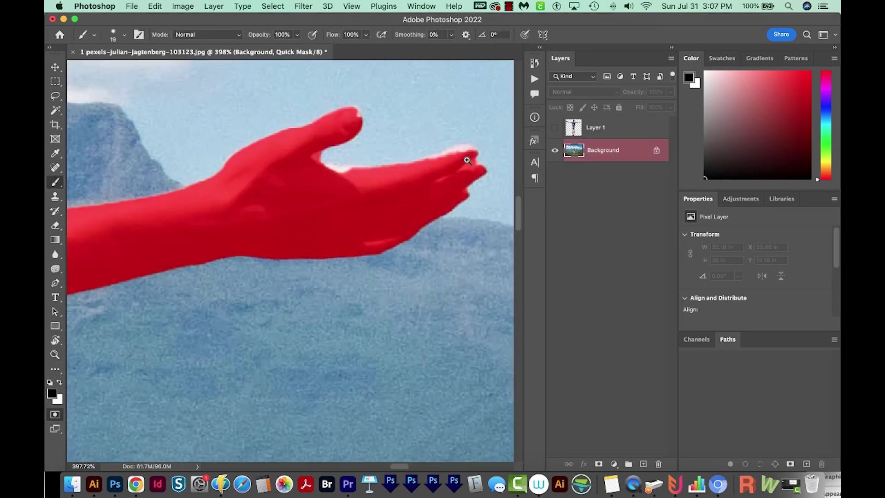
mouse_move(467, 157)
mouse_down()
mouse_move(433, 165)
mouse_move(472, 161)
mouse_move(449, 148)
mouse_move(437, 167)
mouse_up()
key(super+z)
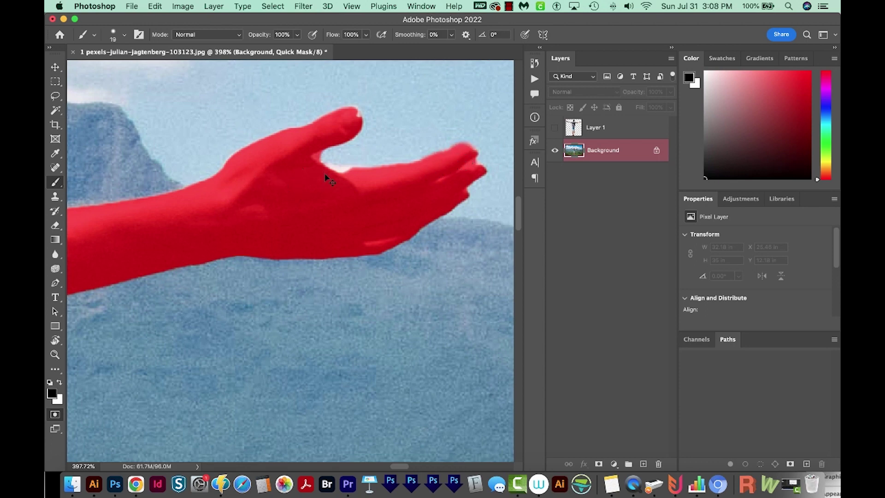
drag(325, 174, 353, 180)
Copy the refined selection of the man to a new layer and hide the Background layer.
key(q)
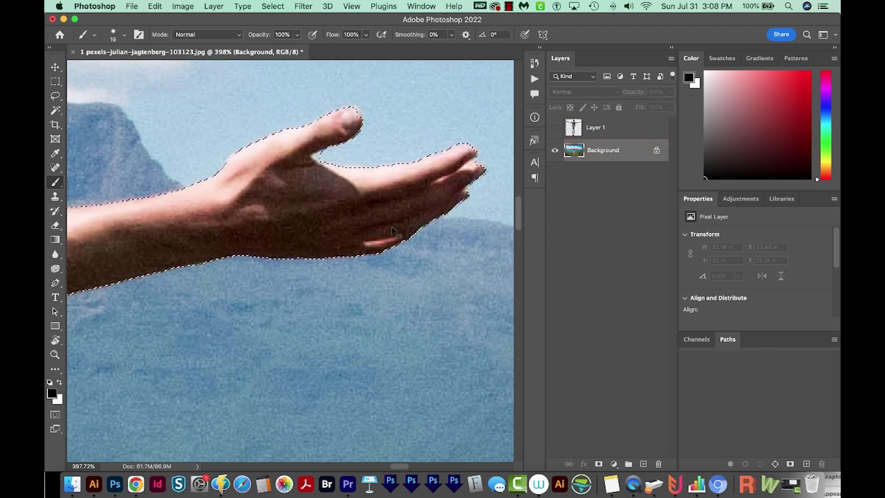
key(super+j)
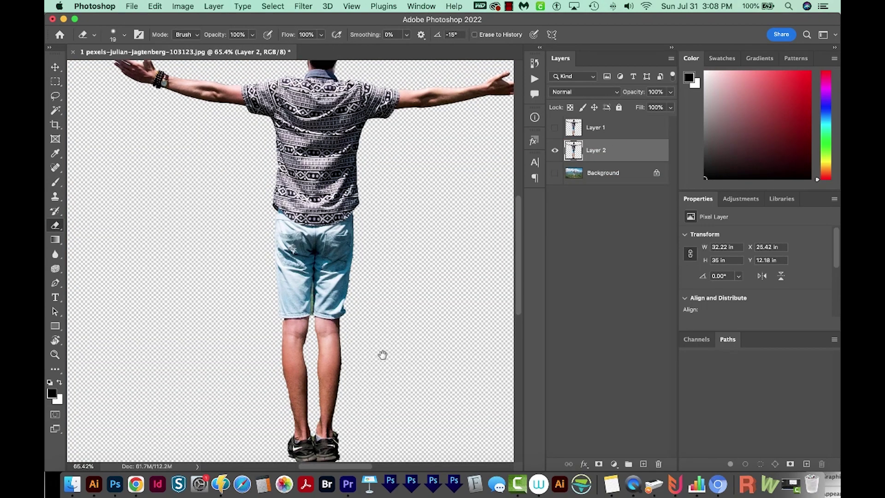
key(super+minus)
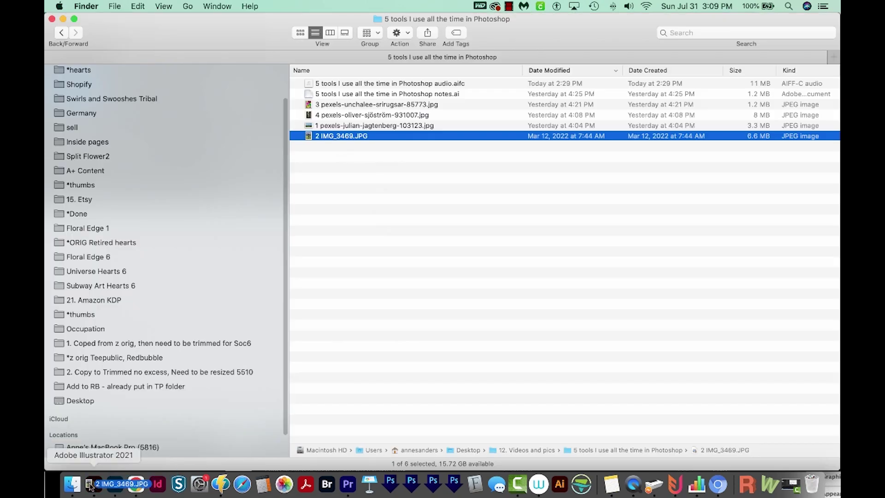
Open 2 IMG_3469.JPG and straighten it with the Crop tool along the far edge of the grass.
click(115, 484)
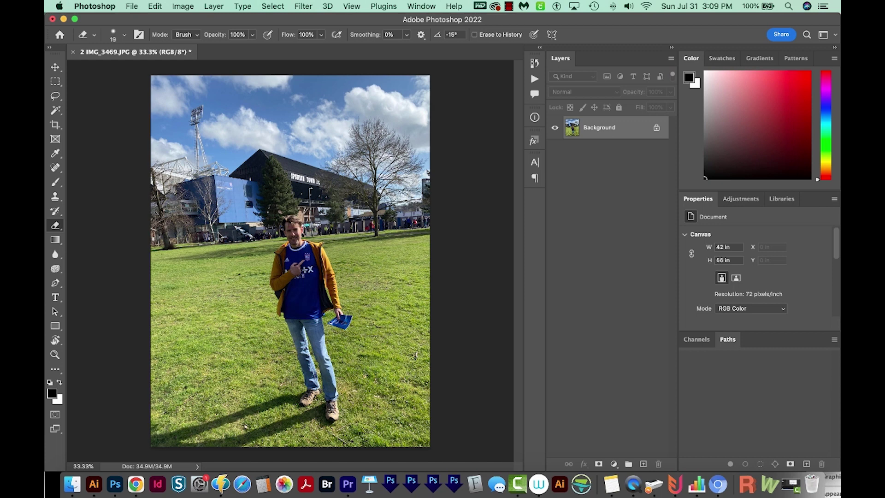
key(c)
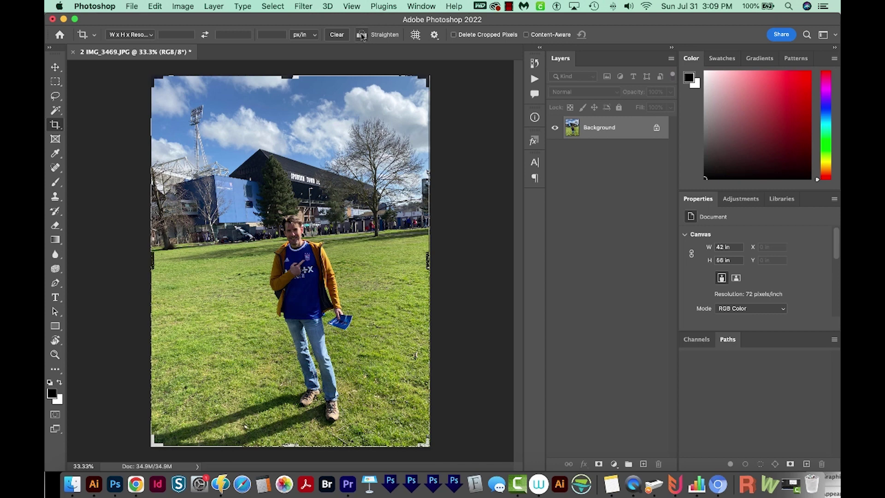
click(361, 36)
drag(175, 246, 419, 230)
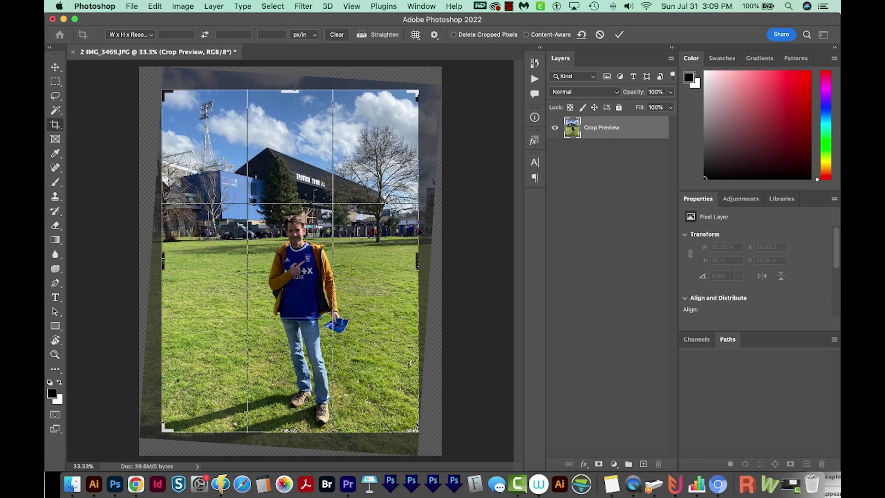
key(Return)
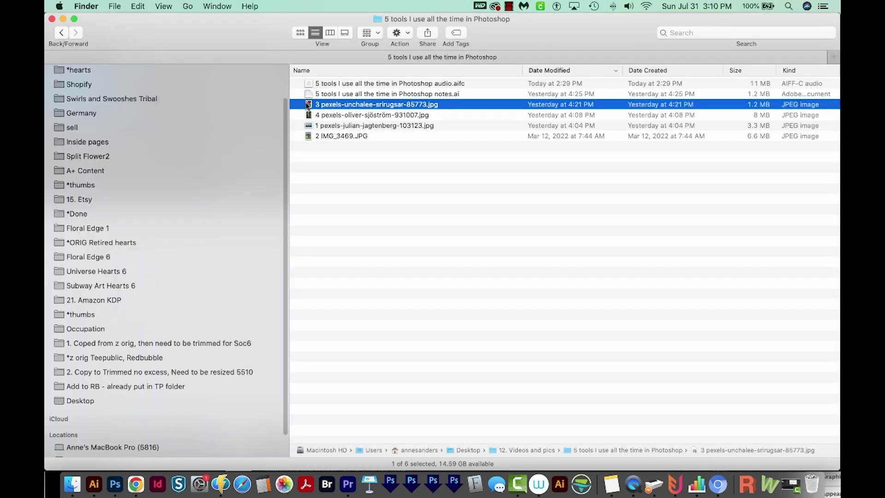
Open the pexels flower JPEG numbered 3 and view the petals of the pink daisy up close.
drag(308, 105, 115, 485)
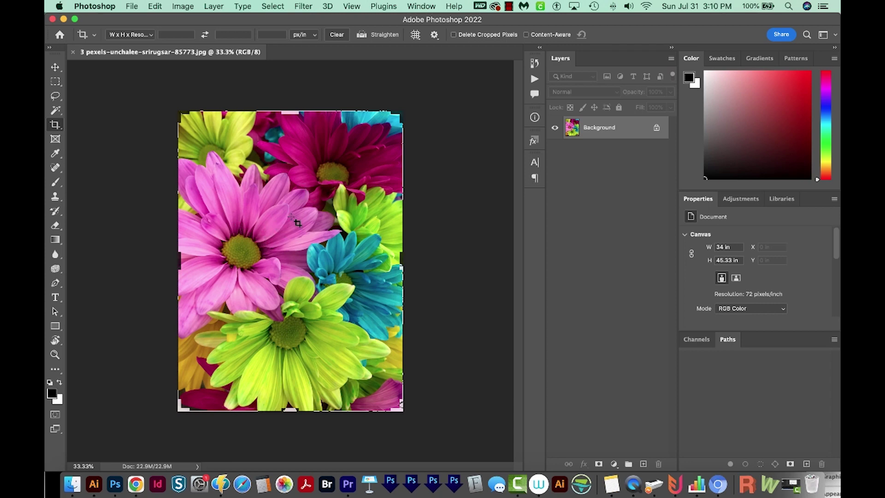
key(z)
drag(283, 220, 350, 187)
key(space)
drag(217, 231, 324, 211)
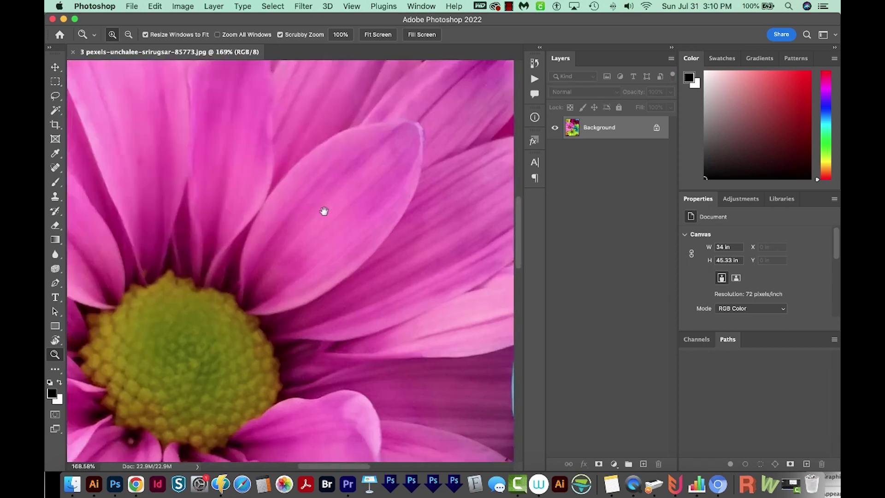
Try outlining the pink petal above the flower centre in black with the Brush, without rotating the view, and undo the strokes.
key(b)
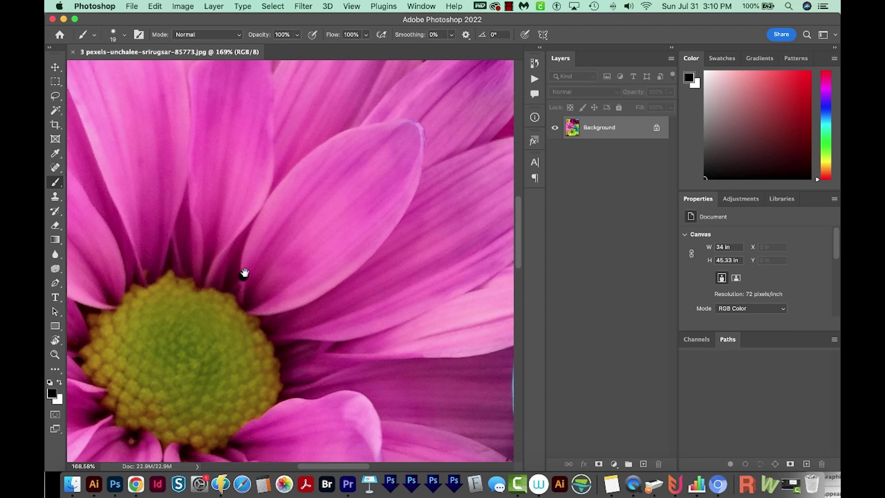
mouse_move(244, 273)
mouse_down()
mouse_move(268, 194)
mouse_move(297, 157)
mouse_move(335, 136)
mouse_move(433, 124)
mouse_move(428, 178)
mouse_move(396, 243)
mouse_up()
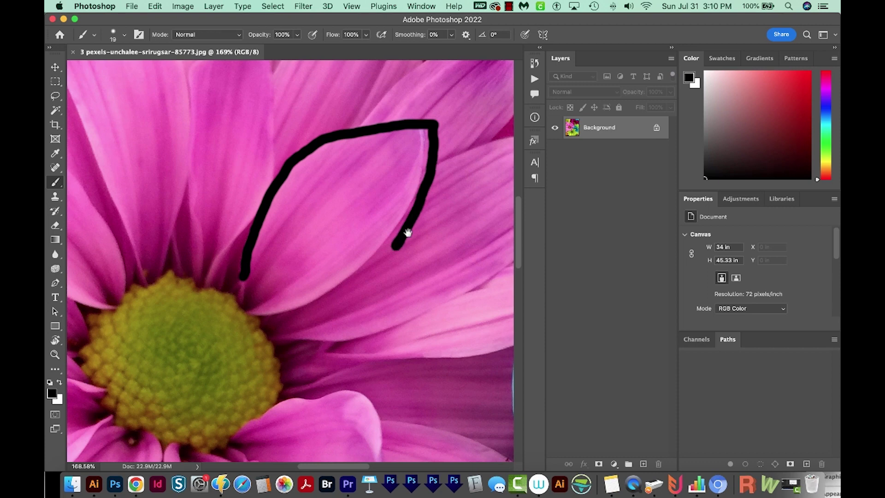
drag(407, 232, 365, 271)
key(super+z)
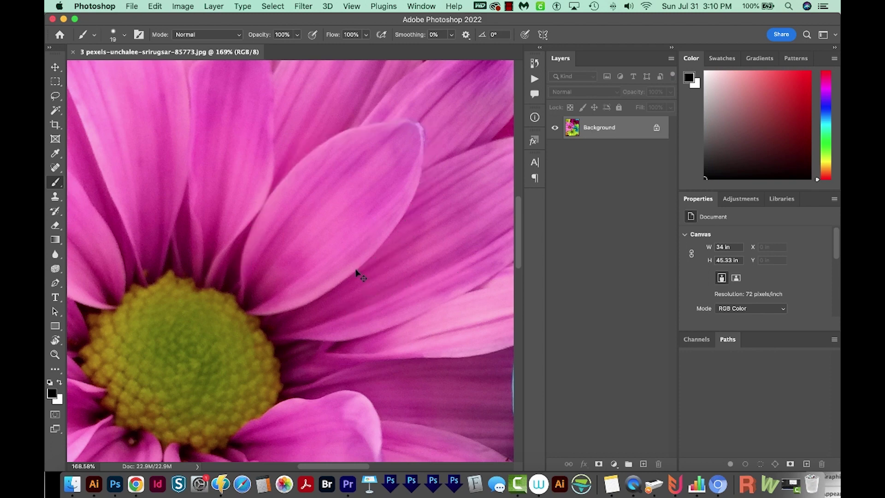
Rotate the view with the Rotate View tool and paint the pink petal's lower edge with the black Brush.
key(r)
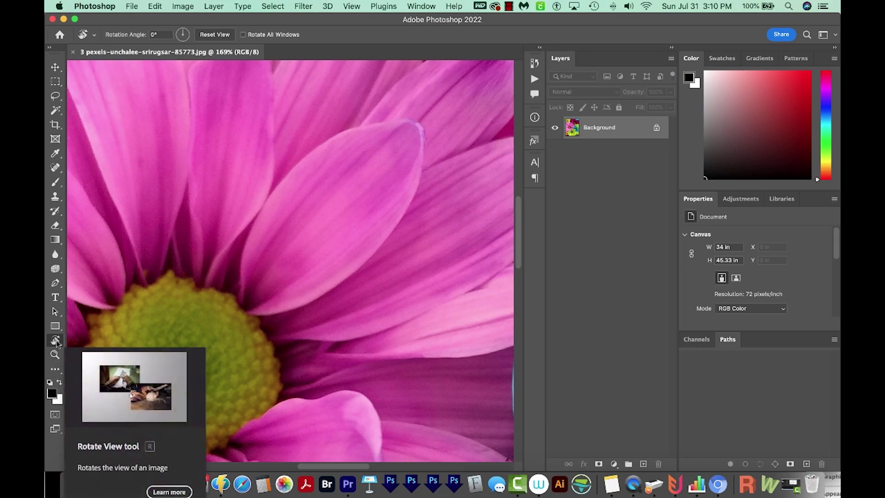
mouse_move(370, 152)
mouse_down()
mouse_move(348, 137)
mouse_move(123, 151)
mouse_move(83, 283)
mouse_move(115, 322)
mouse_move(160, 290)
mouse_move(117, 280)
mouse_move(137, 262)
mouse_move(257, 224)
mouse_move(310, 190)
mouse_move(432, 316)
mouse_move(391, 270)
mouse_up()
key(b)
key(r)
key(b)
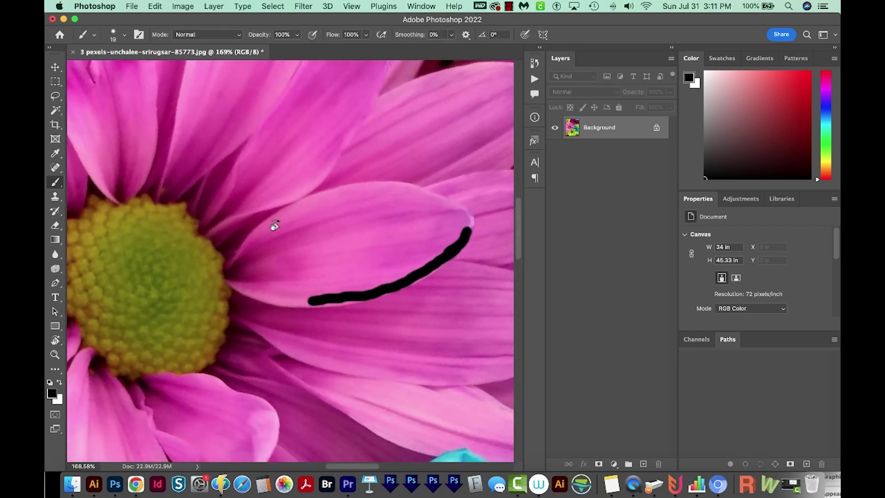
Paint the petal's upper edge, tip and base in black, rotating the view between strokes, and reset the rotation.
mouse_move(261, 224)
mouse_down()
mouse_move(333, 193)
mouse_move(400, 182)
mouse_up()
key(r)
mouse_move(461, 161)
mouse_down()
mouse_move(423, 134)
mouse_move(384, 158)
mouse_move(453, 183)
mouse_up()
key(b)
key(r)
mouse_move(267, 253)
mouse_down()
mouse_move(279, 220)
mouse_move(231, 238)
mouse_move(279, 215)
mouse_up()
key(r)
mouse_move(279, 214)
mouse_down()
mouse_move(201, 214)
mouse_move(338, 227)
mouse_up()
drag(96, 313, 156, 290)
key(Escape)
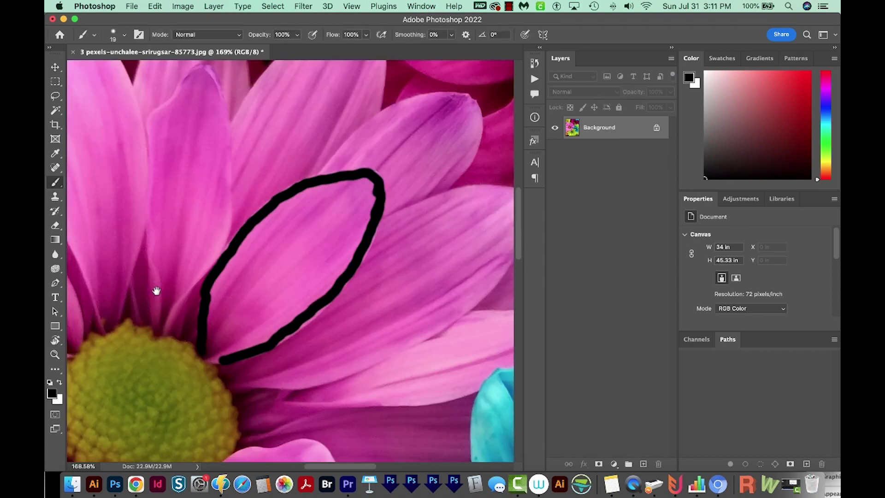
key(super+0)
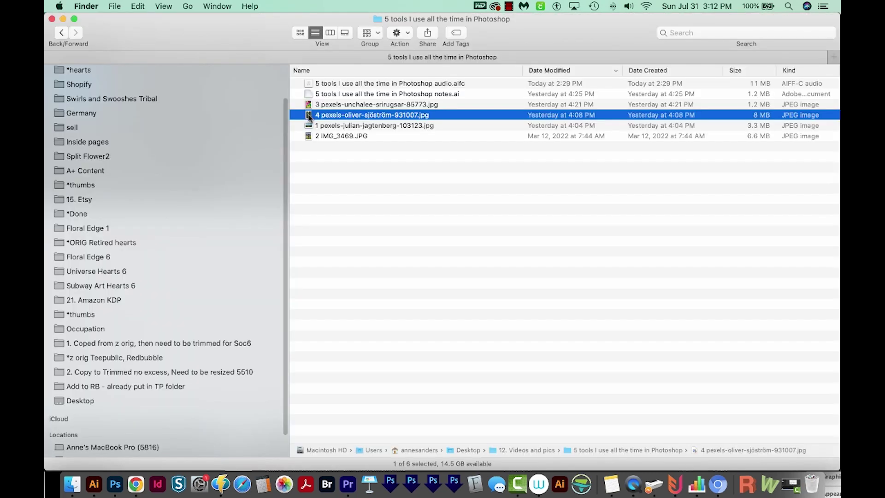
Open the pexels waterfall JPEG numbered 4 and look over the Content-Aware Fill command.
drag(311, 114, 114, 489)
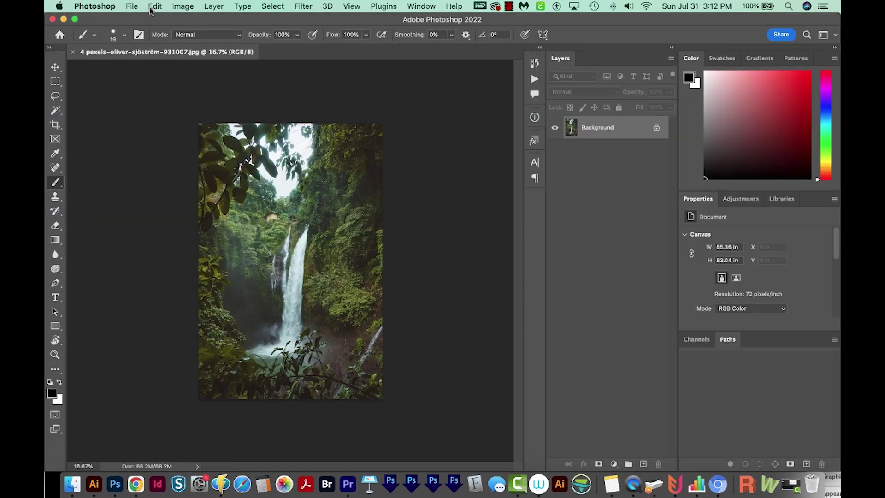
click(155, 6)
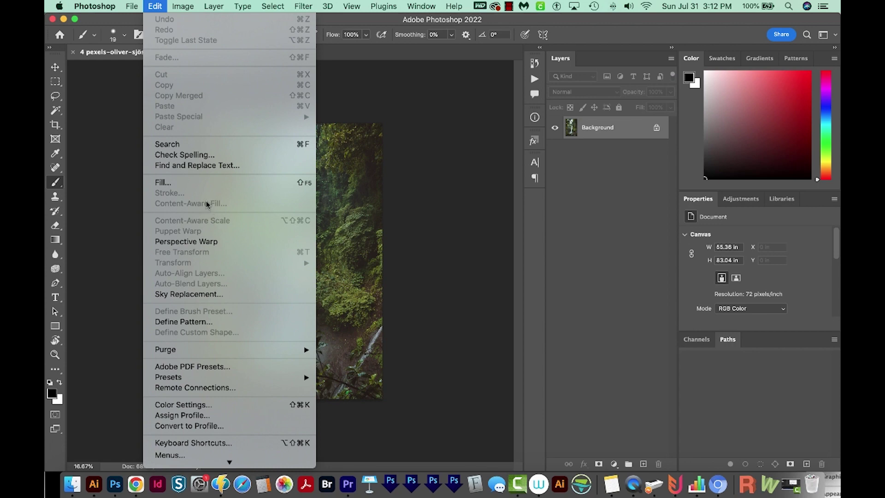
click(354, 283)
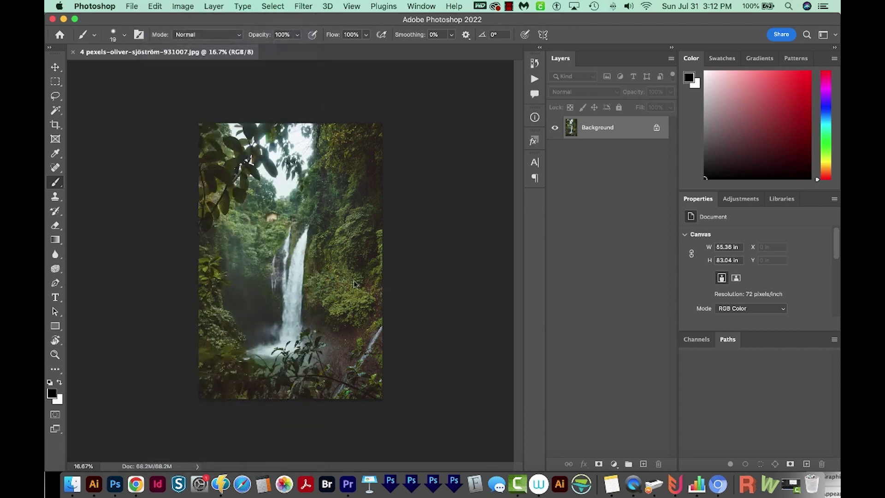
Select the yellow hut and the pipe beside it on the hillside with the Lasso tool.
key(super+space)
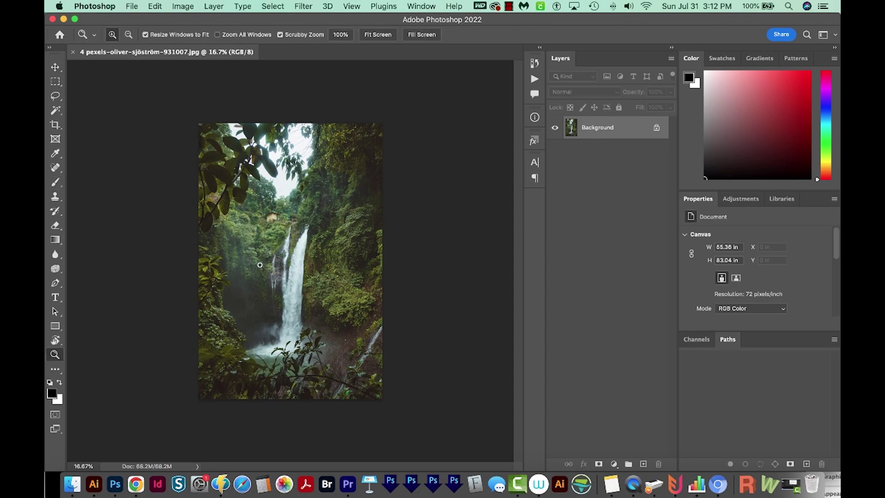
drag(269, 291, 343, 285)
key(space)
drag(346, 208, 300, 346)
key(super+space)
drag(253, 242, 294, 242)
key(space)
drag(286, 181, 260, 200)
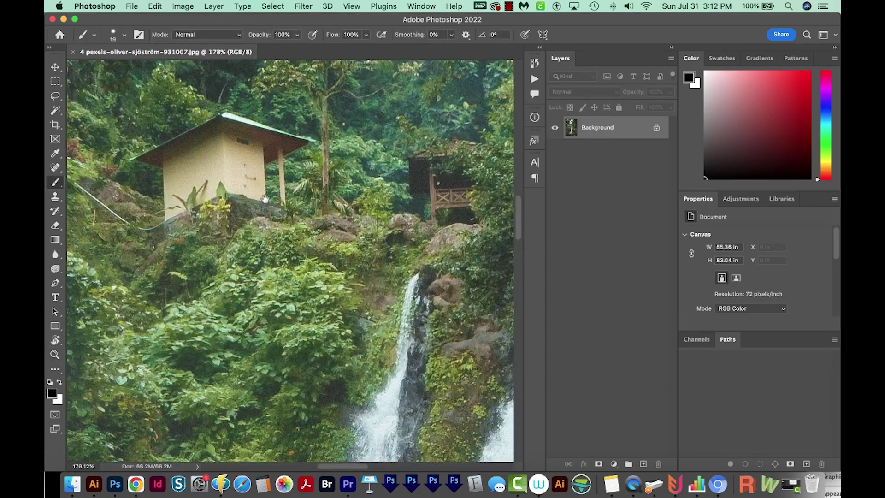
drag(323, 272, 346, 272)
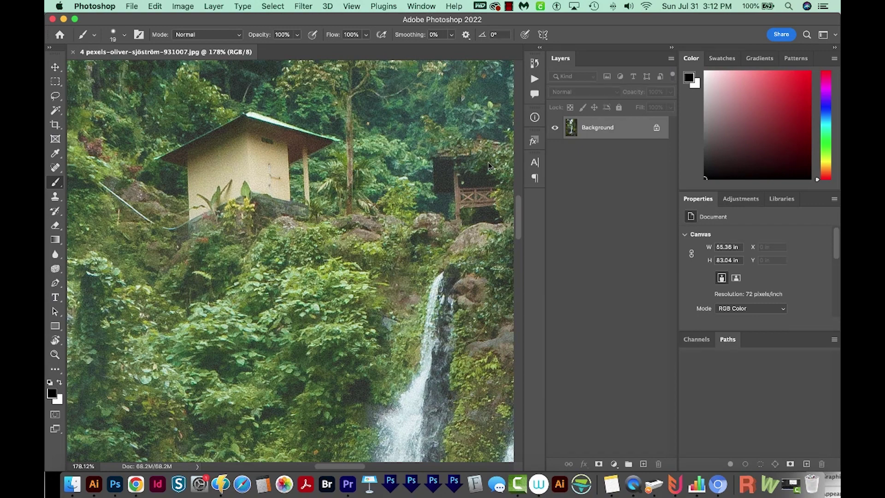
key(l)
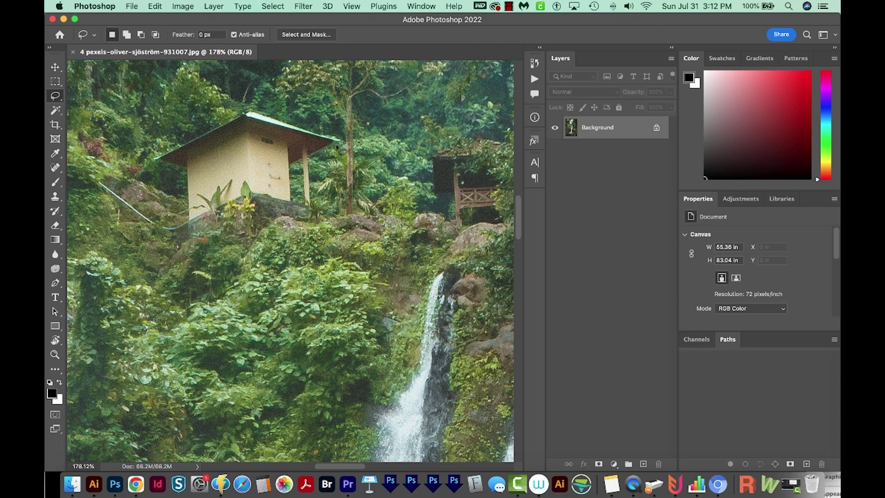
drag(323, 123, 257, 107)
mouse_move(171, 213)
mouse_down()
mouse_move(85, 186)
mouse_move(177, 249)
mouse_move(299, 227)
mouse_move(320, 163)
mouse_move(348, 134)
mouse_up()
Add the dark wooden hut above the waterfall to the Lasso selection.
key(shift)
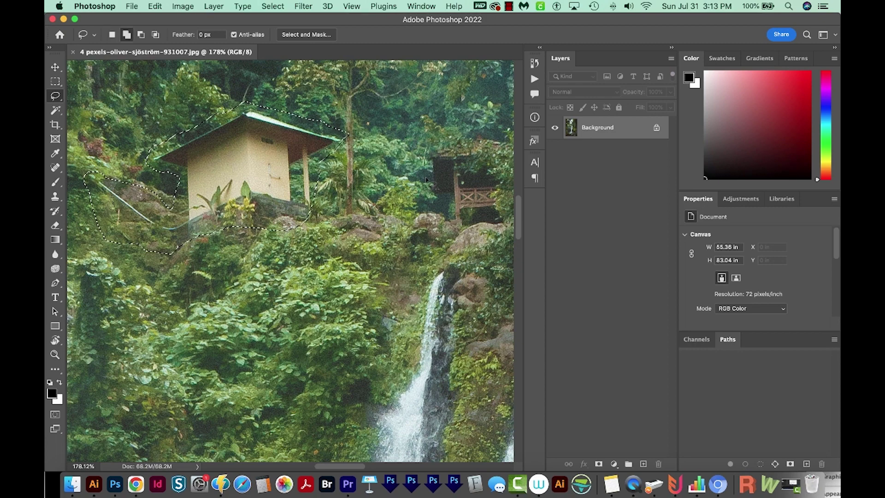
mouse_move(457, 198)
mouse_down()
mouse_move(457, 228)
mouse_move(496, 213)
mouse_move(507, 165)
mouse_move(461, 131)
mouse_move(428, 147)
mouse_up()
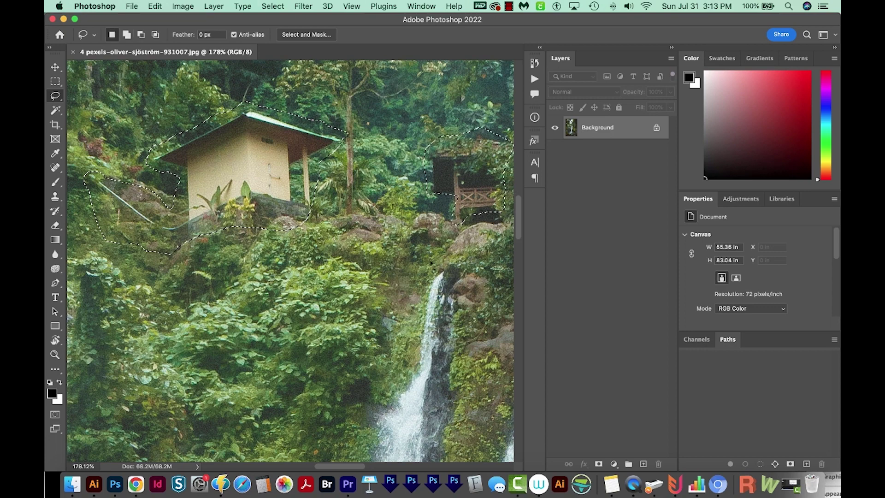
scroll(239, 194, down, 5)
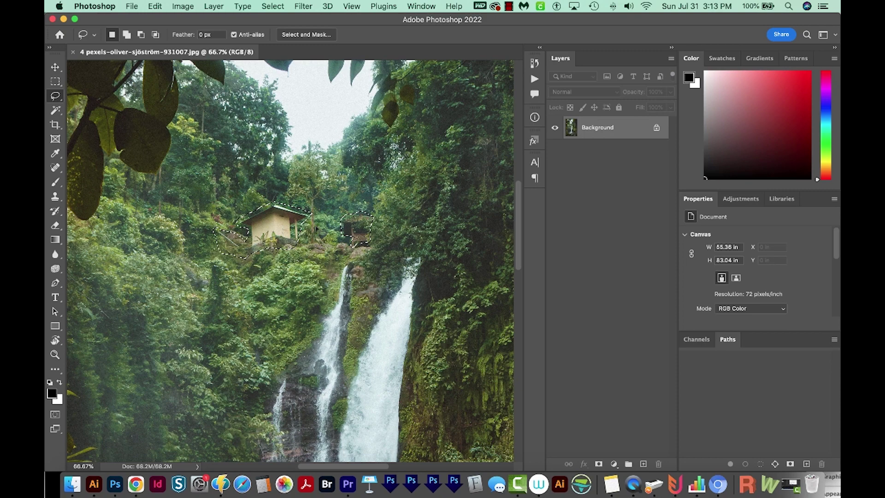
Replace the selected huts using Content-Aware Fill, removing the narrow waterfall and dark rocks from the sampling area, and deselect.
click(155, 6)
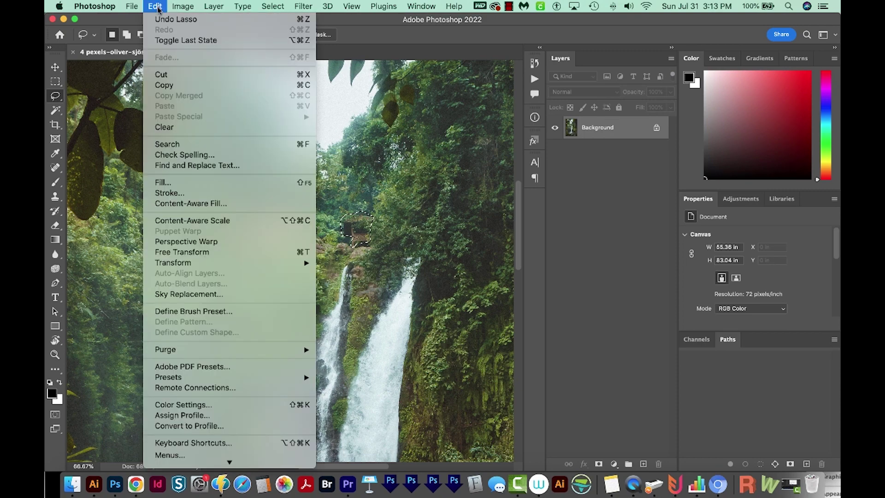
click(206, 201)
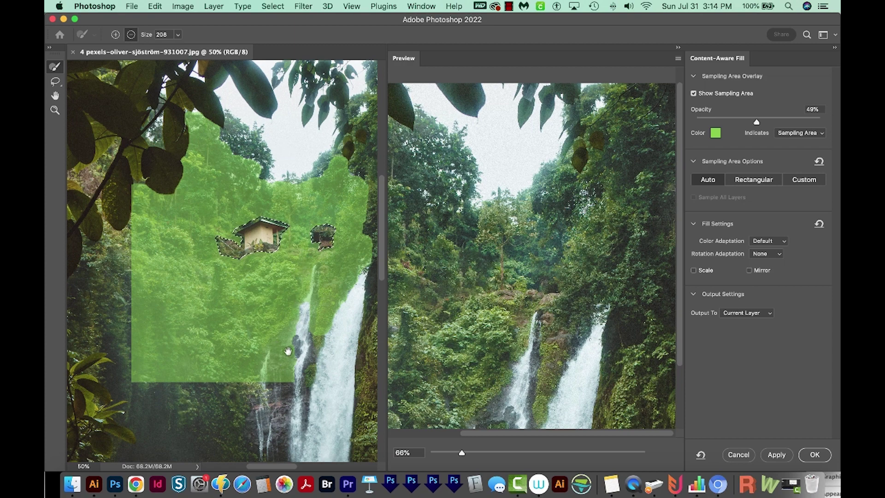
drag(271, 328, 256, 331)
mouse_move(317, 270)
mouse_down()
mouse_move(292, 361)
mouse_move(257, 383)
mouse_move(270, 363)
mouse_up()
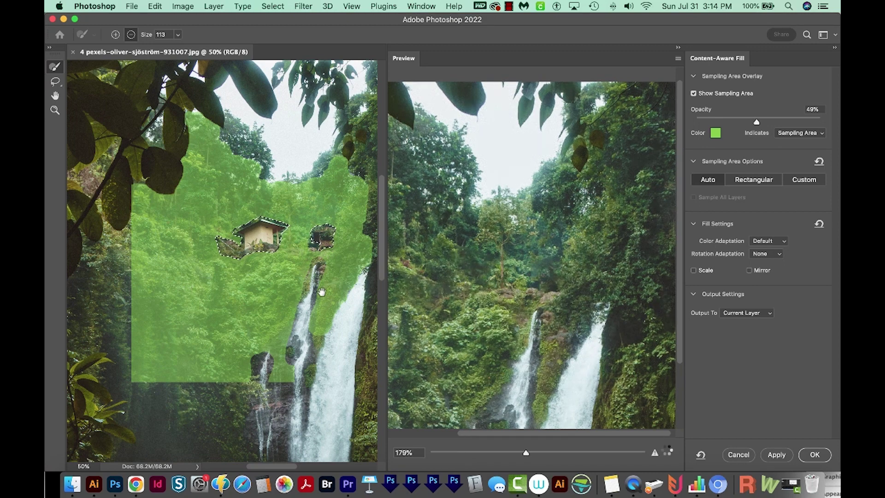
click(815, 454)
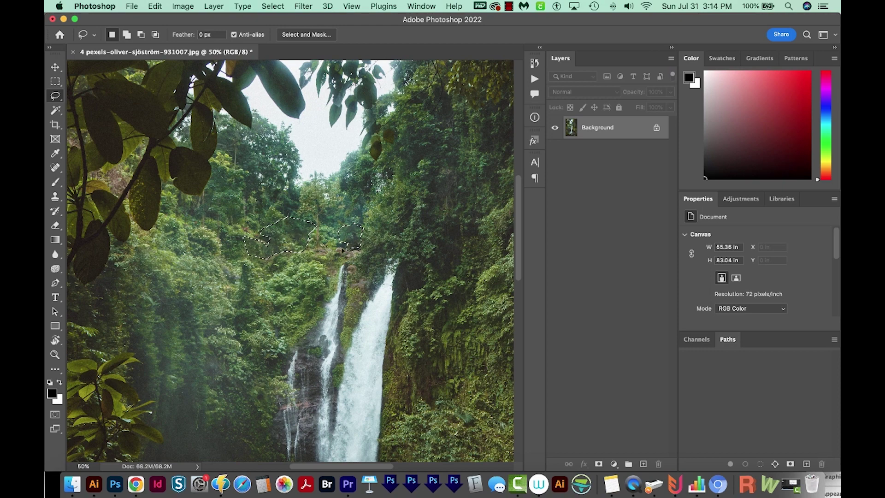
key(super+d)
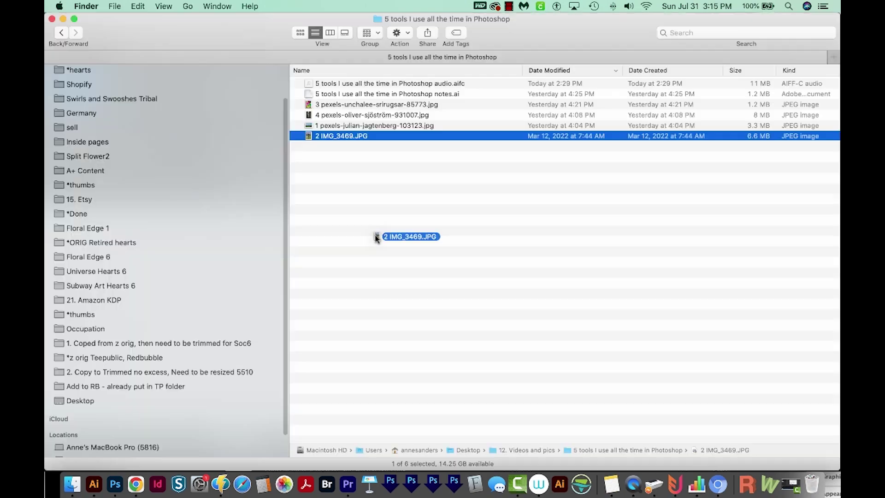
drag(419, 292, 375, 237)
Open 2 IMG_3469.JPG again, select the man with Select Subject and enter Quick Mask.
drag(310, 137, 115, 484)
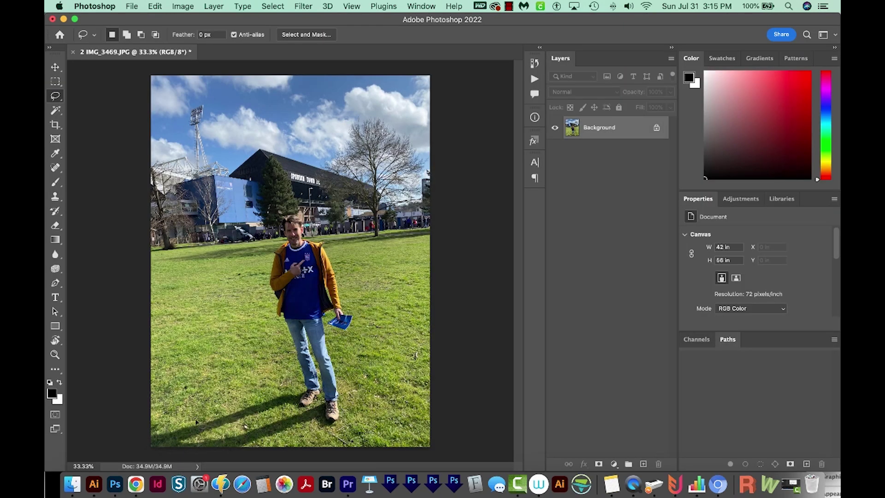
key(w)
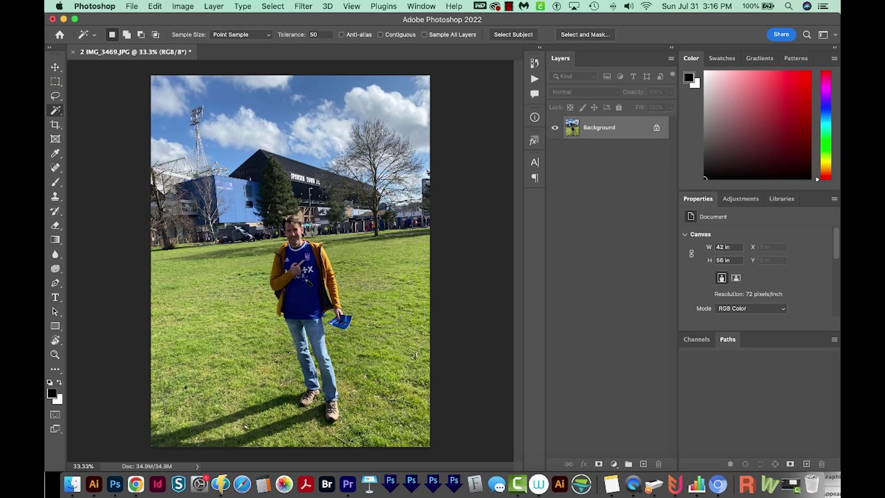
click(529, 35)
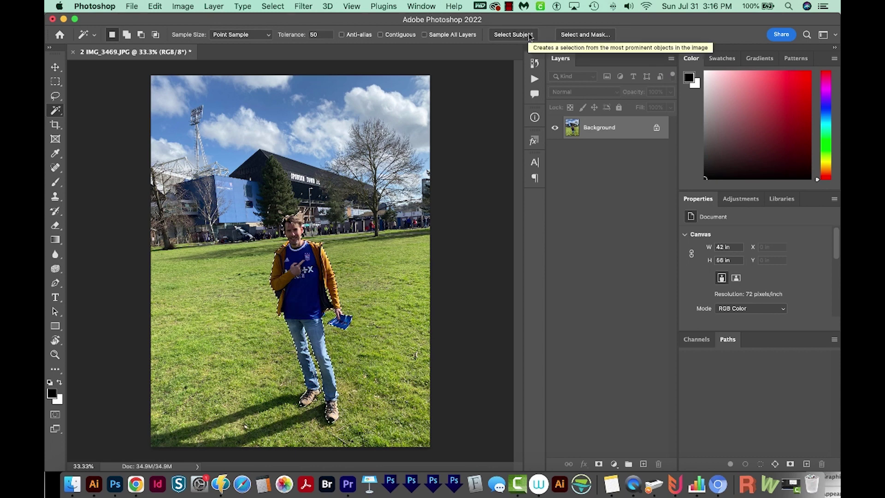
key(q)
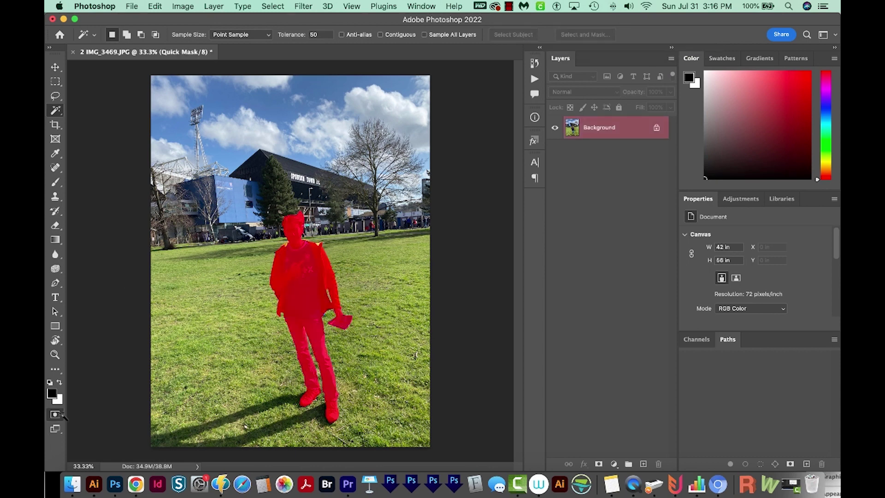
Paint white with the Brush over the excess Quick Mask on the building behind the man's hair and ear.
key(z)
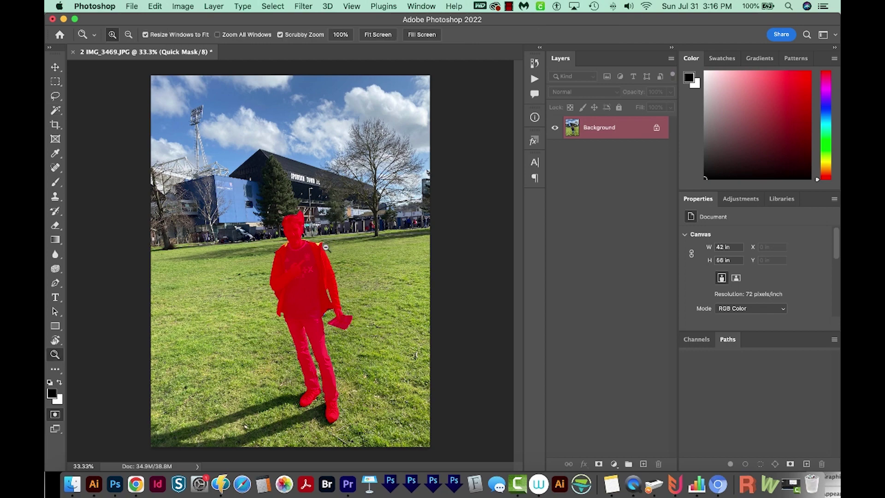
drag(322, 250, 421, 187)
drag(89, 268, 235, 328)
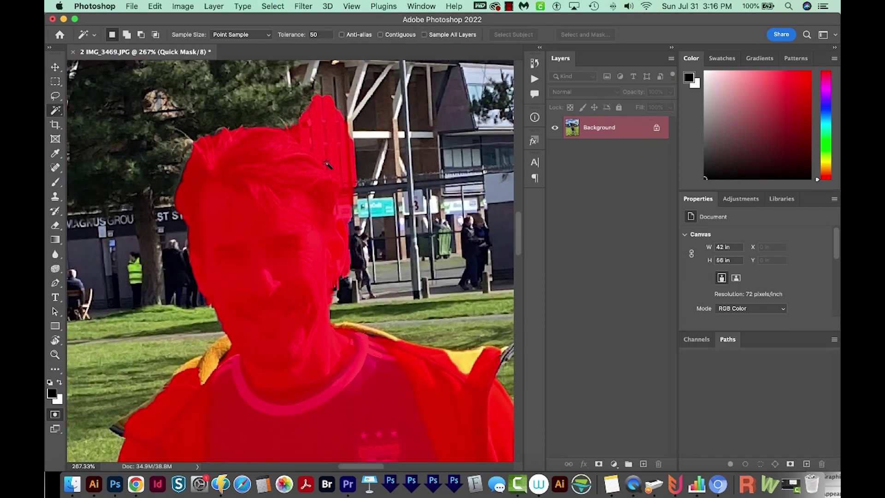
key(b)
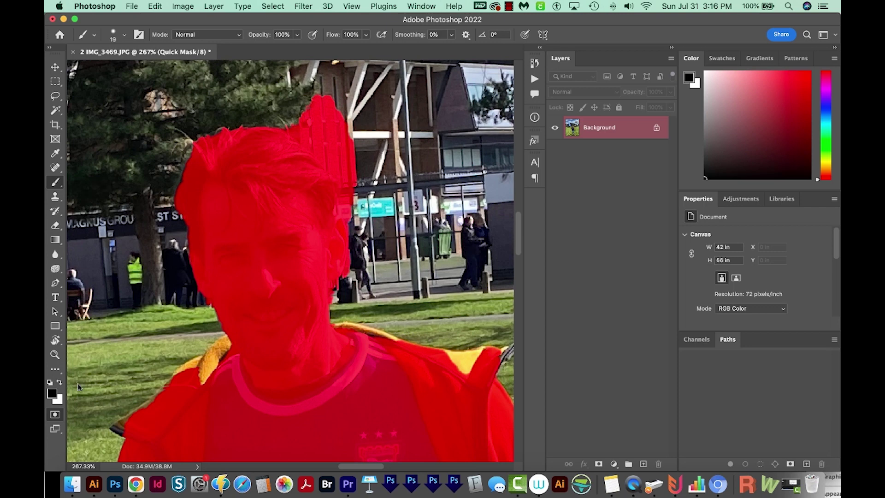
mouse_move(298, 115)
mouse_down()
mouse_move(278, 104)
mouse_move(300, 105)
mouse_up()
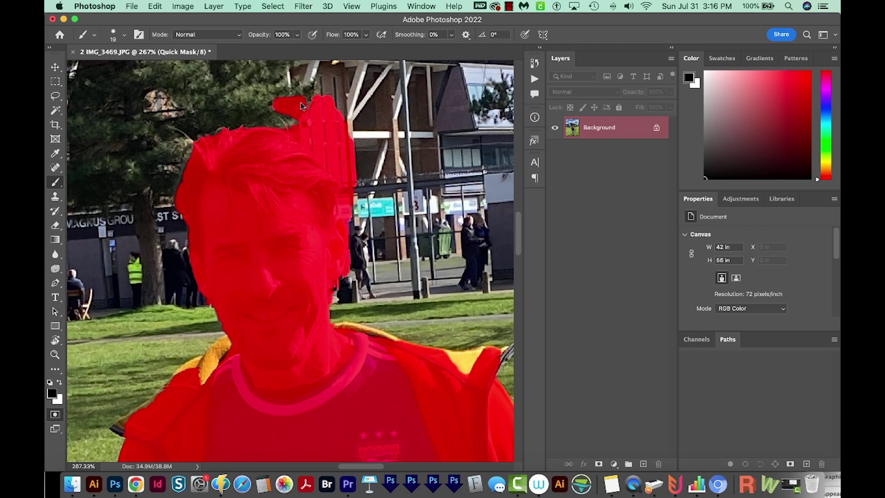
key(super+z)
key(x)
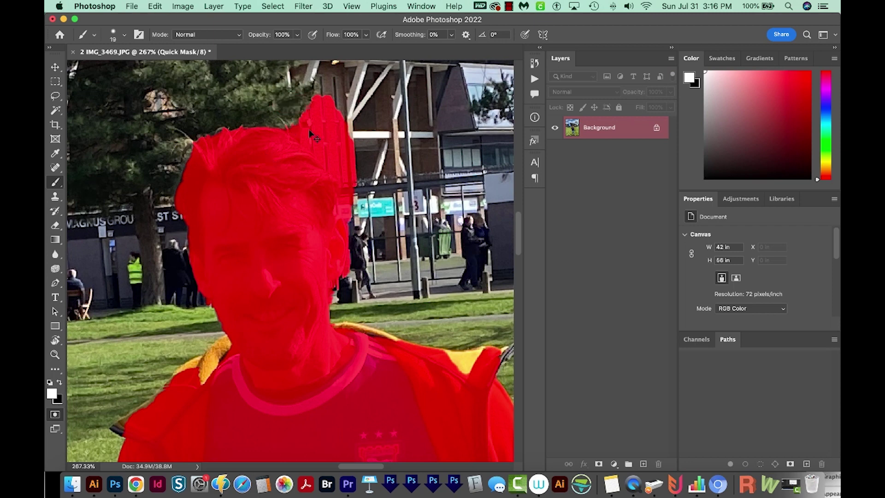
mouse_move(294, 115)
mouse_down()
mouse_move(325, 130)
mouse_move(315, 120)
mouse_move(324, 137)
mouse_move(332, 121)
mouse_up()
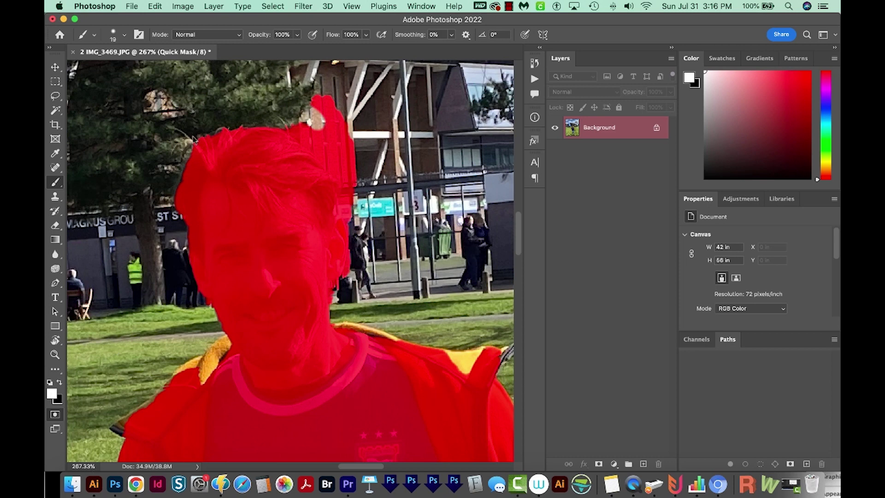
mouse_move(287, 128)
mouse_down()
mouse_move(307, 136)
mouse_move(326, 164)
mouse_up()
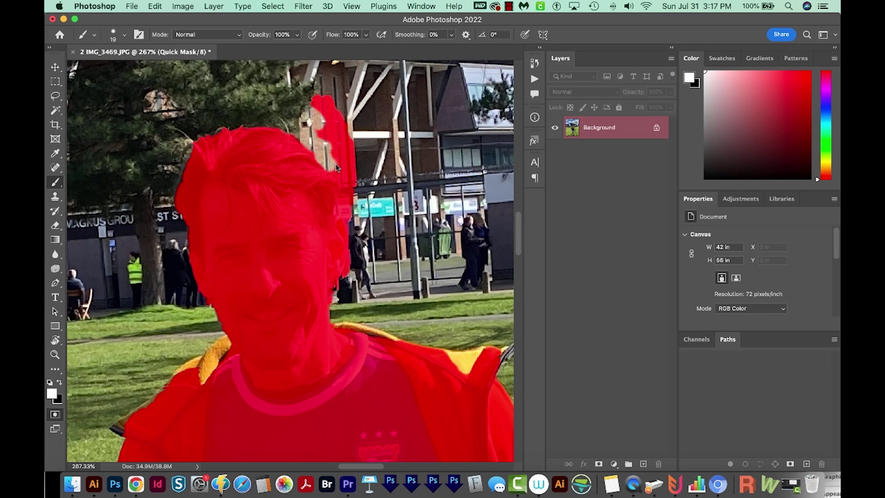
mouse_move(356, 191)
mouse_down()
mouse_move(319, 84)
mouse_move(322, 104)
mouse_move(310, 87)
mouse_move(318, 132)
mouse_move(316, 114)
mouse_move(334, 162)
mouse_move(326, 125)
mouse_move(337, 145)
mouse_move(345, 219)
mouse_up()
scroll(400, 276, down, 2)
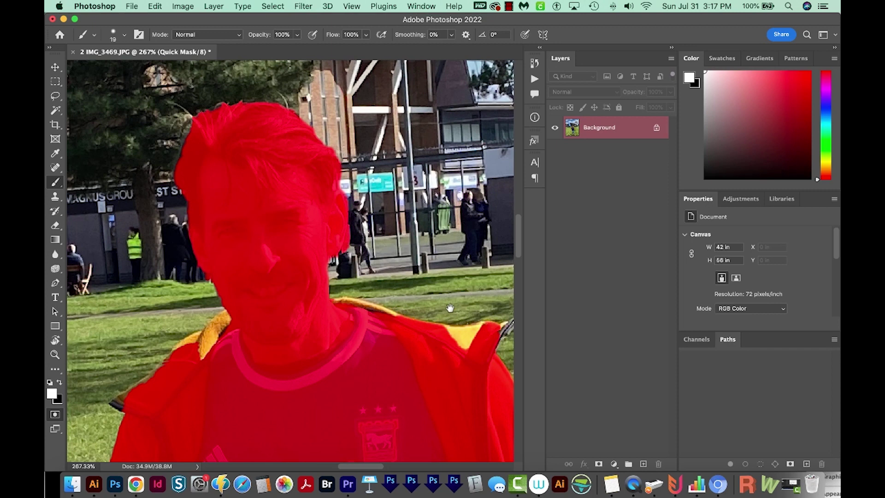
Paint black with the Brush over the unmasked yellow collar and shoulder edges of the man's jacket.
key(x)
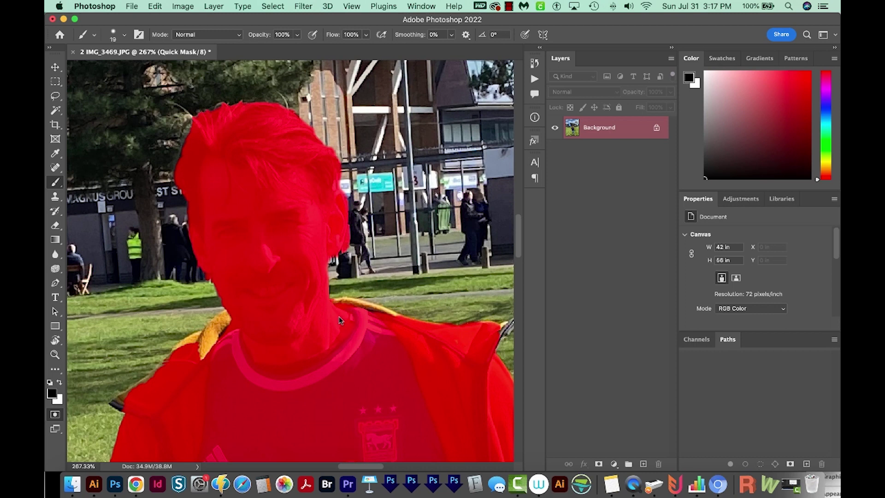
drag(334, 308, 354, 308)
mouse_move(223, 317)
mouse_down()
mouse_move(190, 343)
mouse_move(201, 343)
mouse_up()
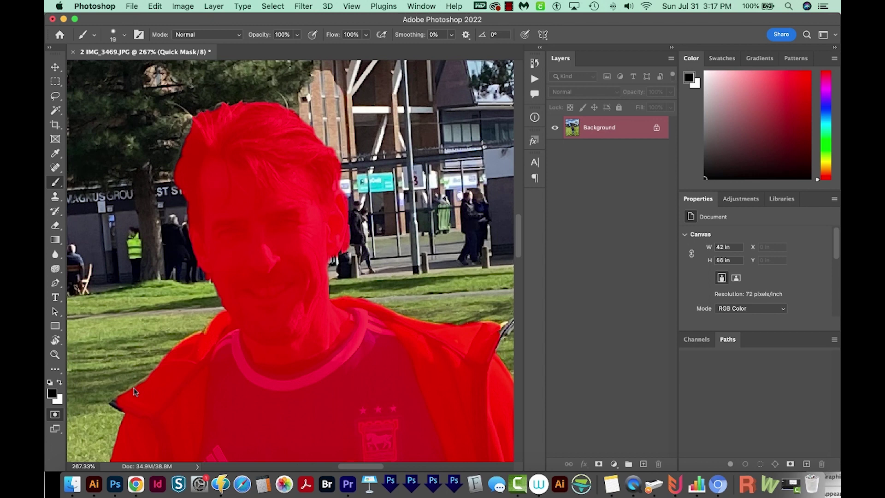
mouse_move(115, 388)
mouse_down()
mouse_move(103, 392)
mouse_move(115, 404)
mouse_up()
Clean up the Quick Mask between the man's trouser legs and around his shoes with the Eraser.
drag(348, 372, 308, 249)
drag(486, 137, 482, 137)
drag(415, 410, 407, 293)
scroll(408, 292, down, 2)
key(e)
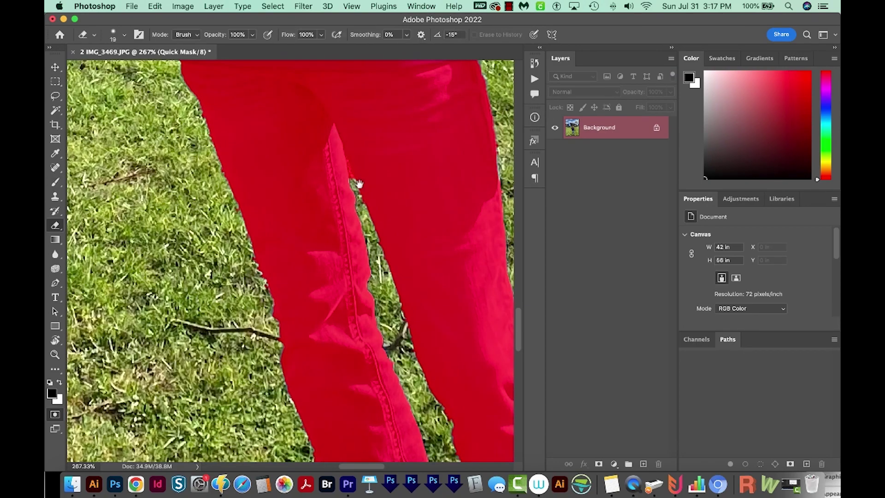
scroll(354, 183, down, 10)
key(super+z)
key(super+z)
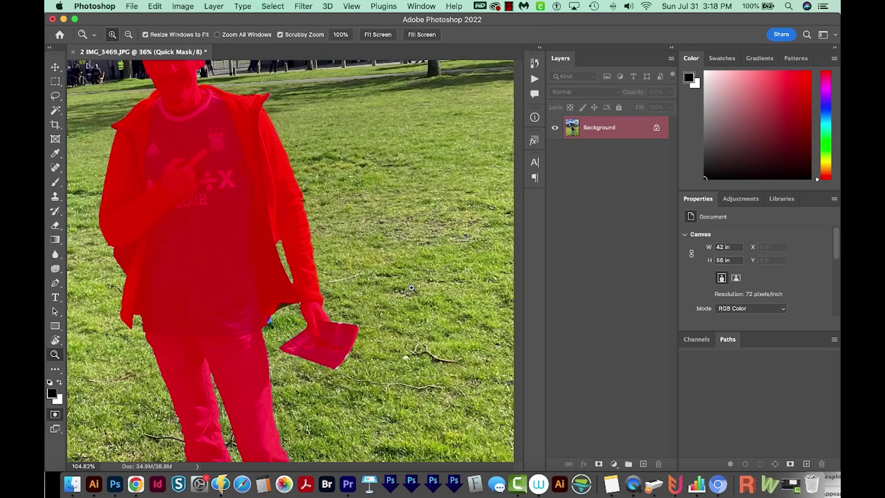
drag(256, 291, 322, 291)
Paint black with the Brush over the unmasked shirt edge and jacket hem beside the man's hand.
key(b)
drag(302, 362, 307, 342)
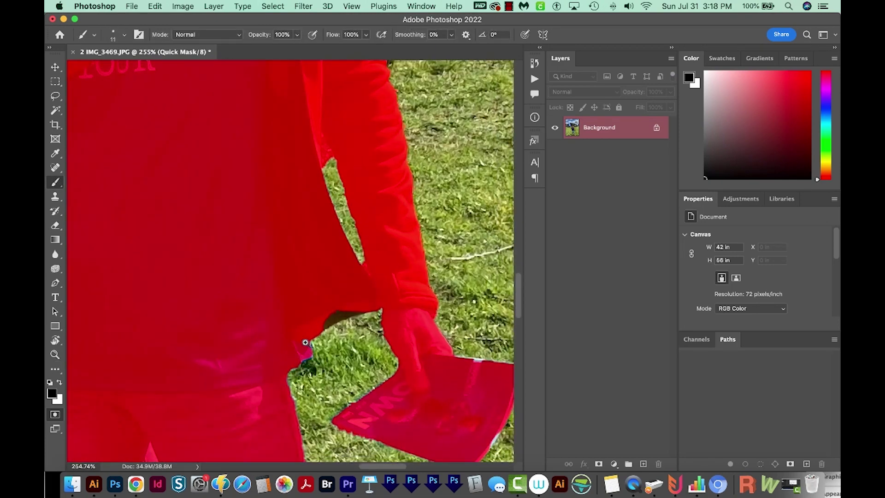
drag(346, 313, 331, 315)
Erase excess Quick Mask at both ends of the grass gap between the man's sleeve and jacket.
mouse_move(346, 151)
mouse_down()
mouse_move(333, 187)
mouse_move(310, 202)
mouse_up()
key(e)
ctrl+alt+click(311, 182)
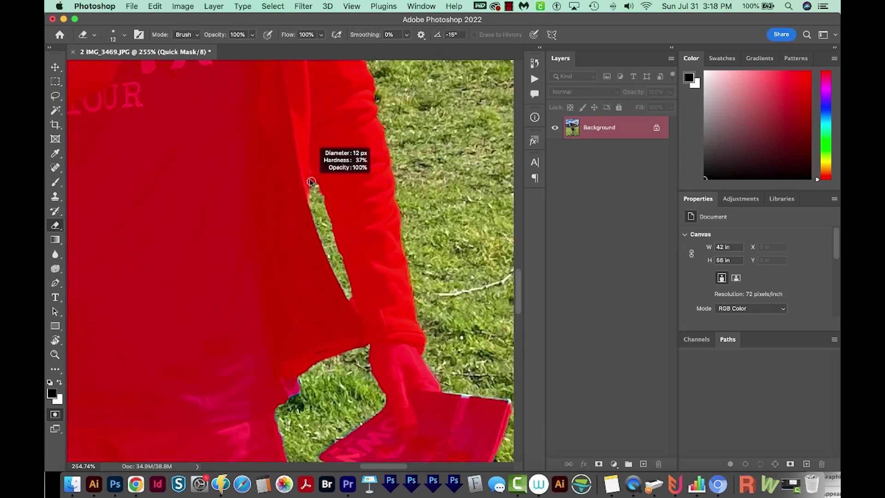
ctrl+alt+click(359, 299)
key(super+z)
ctrl+alt+click(350, 290)
Paint white with a fine Brush to extend the lower tip of the grass gap between sleeve and jacket.
key(z)
drag(357, 300, 415, 289)
key(b)
key(x)
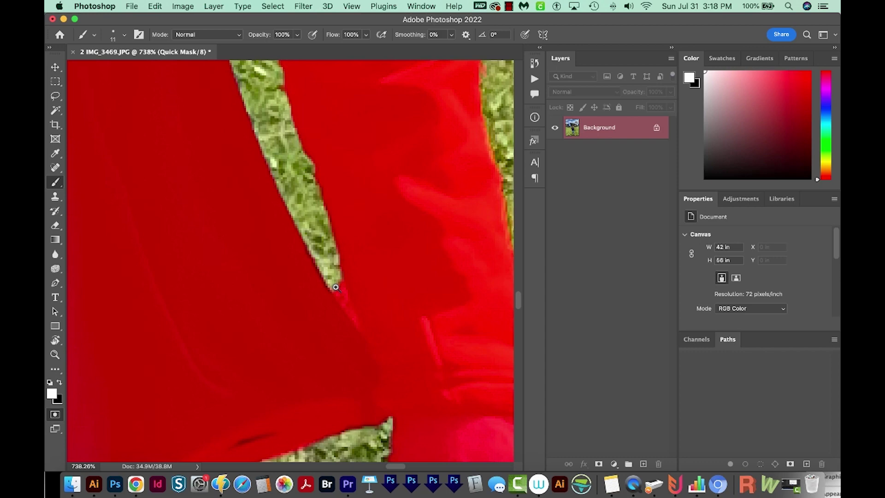
ctrl+alt+click(336, 285)
drag(335, 290, 347, 317)
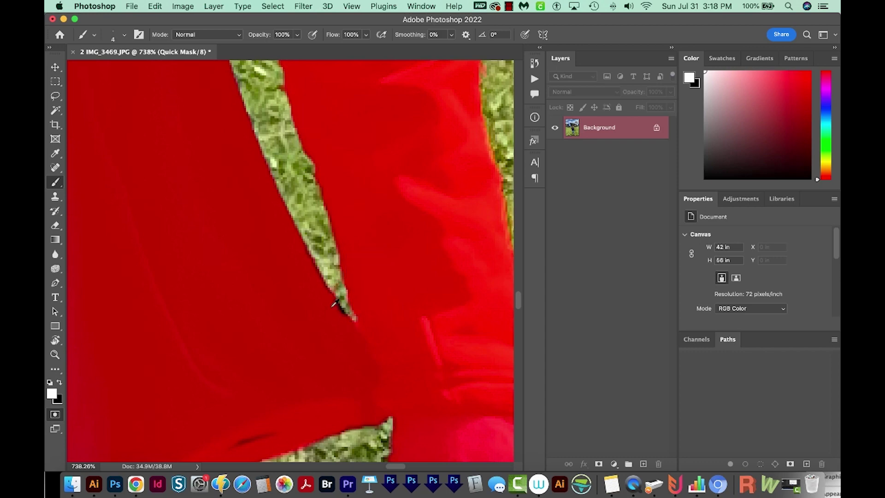
Exit Quick Mask to turn the mask into a selection and copy the man onto a new layer.
key(x)
key(super+0)
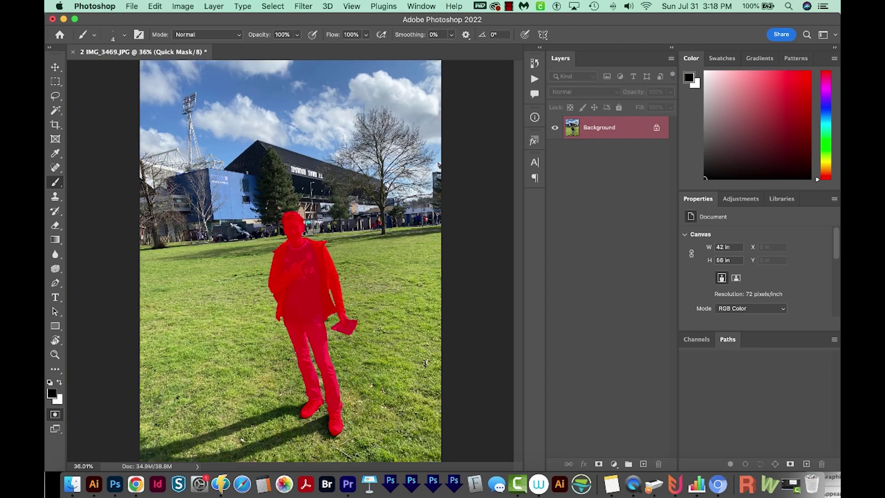
key(q)
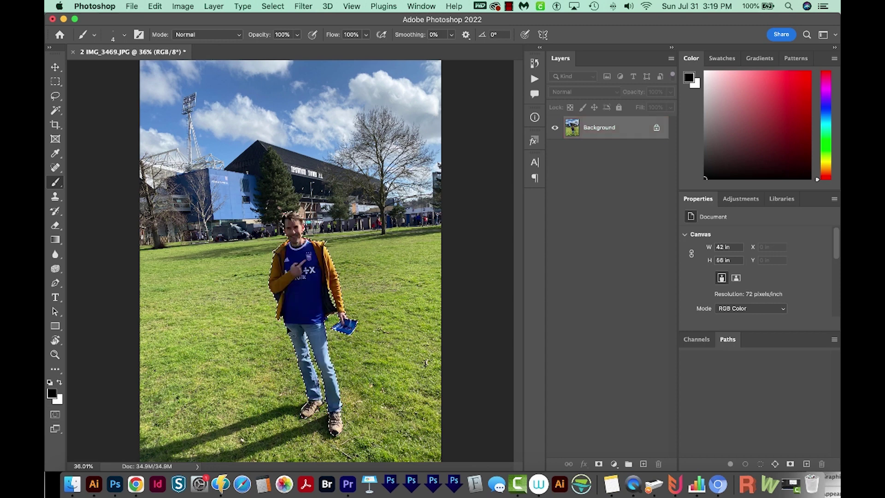
key(super+j)
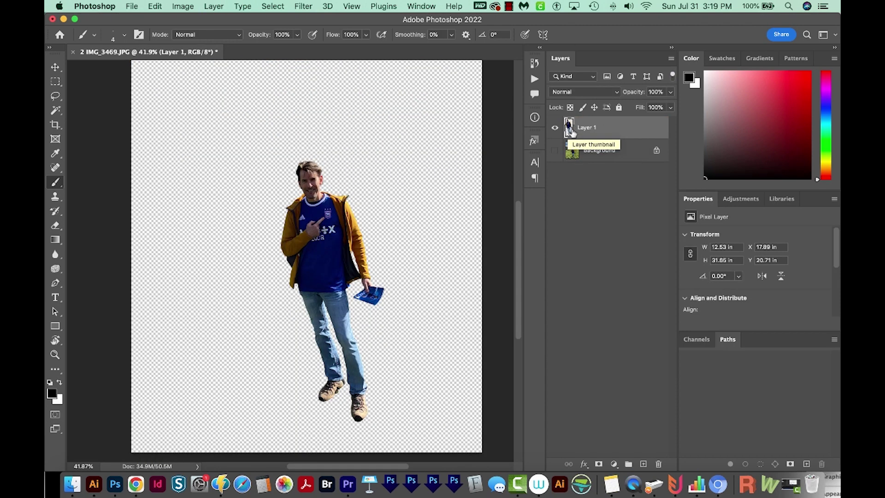